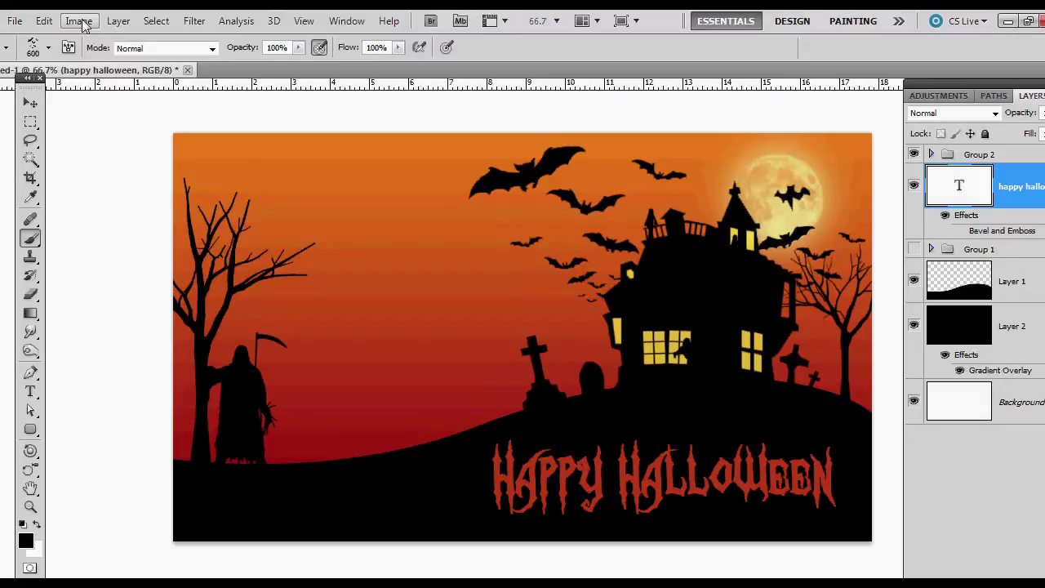
Create a new blank document 1000 px wide and 600 px high.
left_click(14, 22)
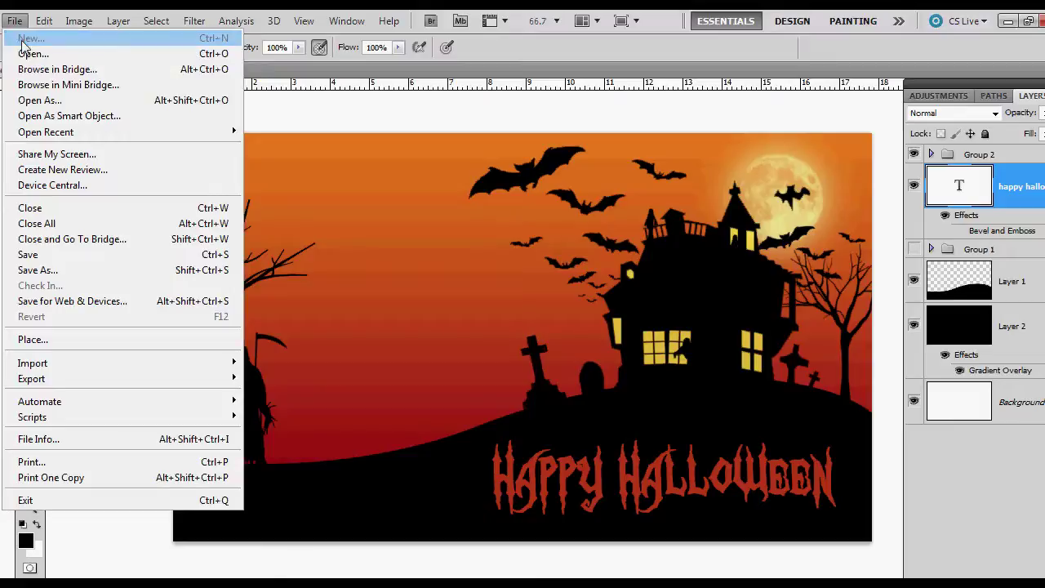
left_click(26, 39)
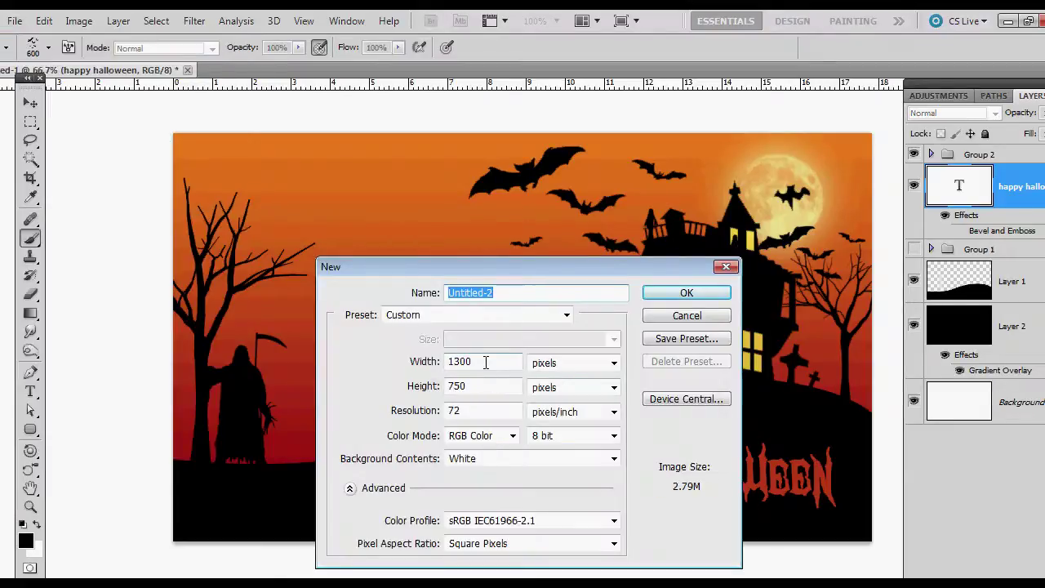
key("Tab")
key("Tab")
left_click(417, 362)
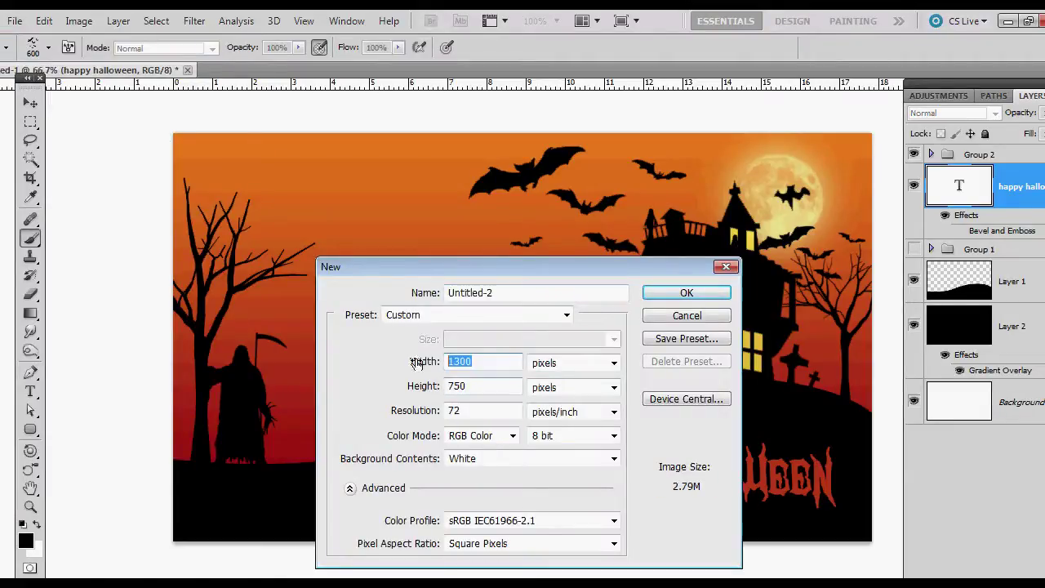
type("1000")
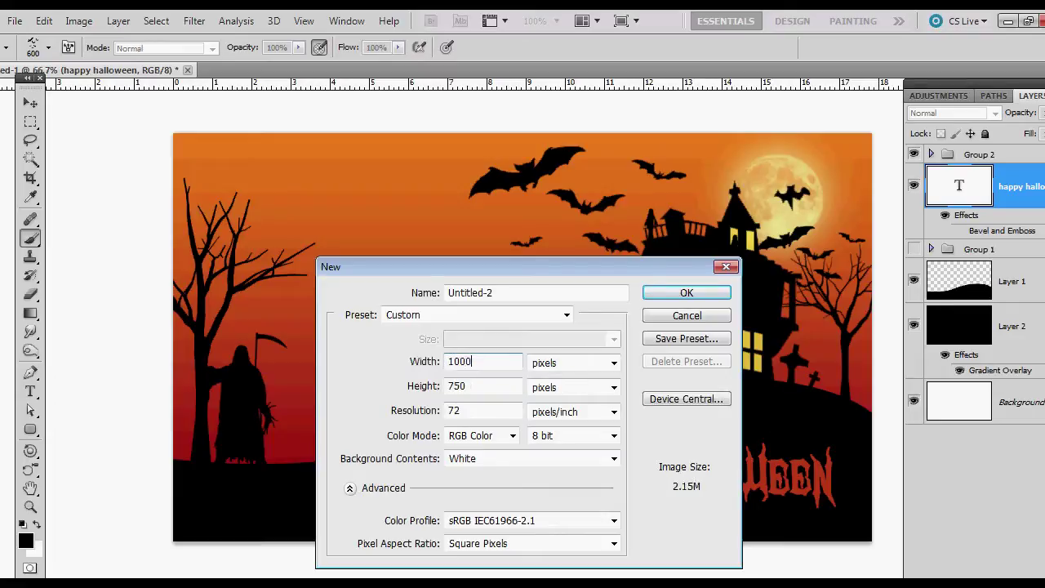
key("Tab")
type("600")
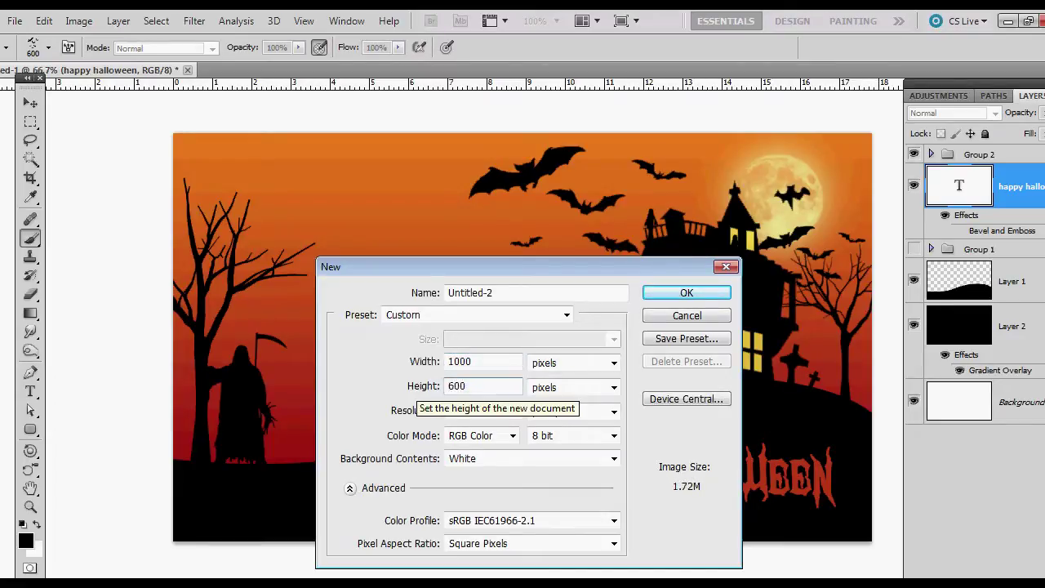
key("Return")
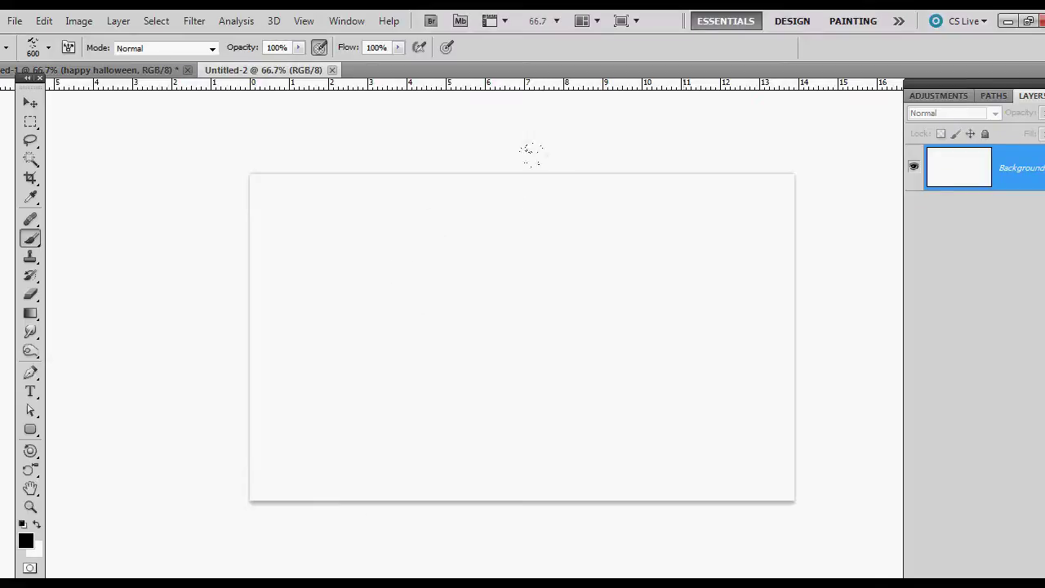
Unlock the Background layer so it becomes an editable Layer 0.
left_click(30, 102)
mouse_move(1021, 90)
left_mouse_down()
mouse_move(899, 78)
mouse_move(937, 72)
left_mouse_up()
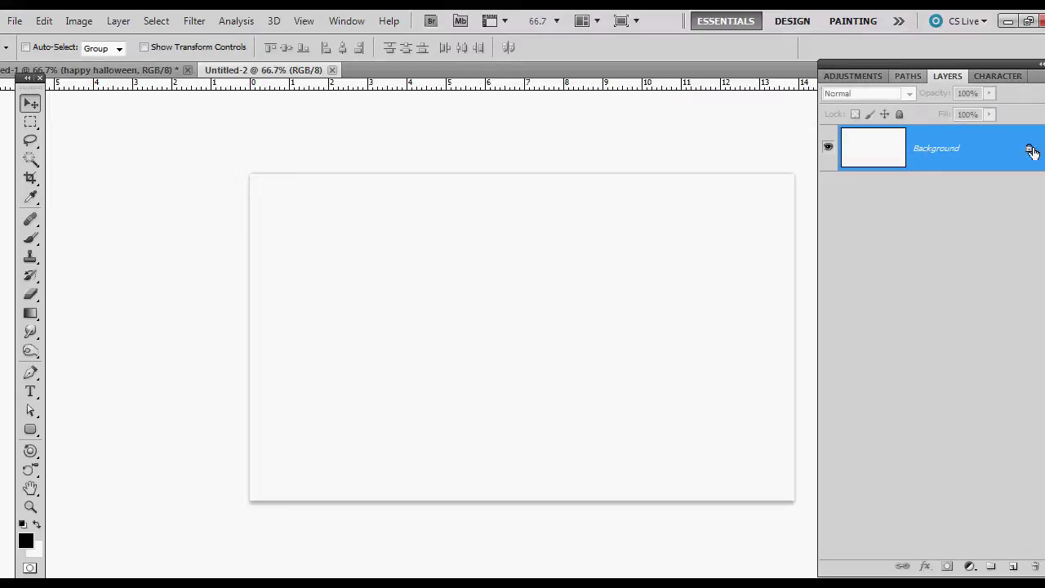
left_click_drag(1029, 148, 1035, 566)
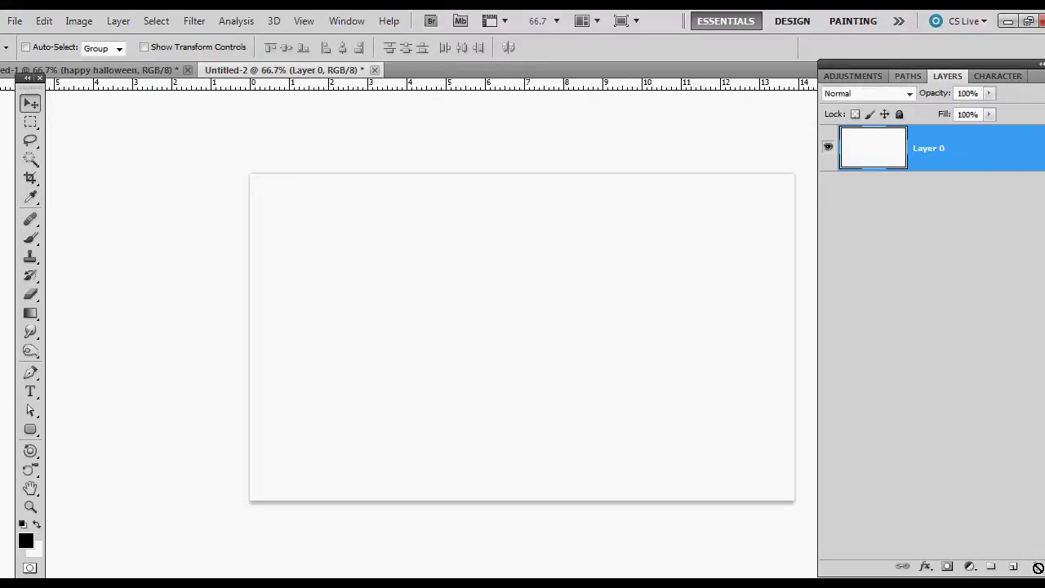
Add a Gradient Overlay from the Red, Green preset and make its left stop dark red.
left_click(927, 567)
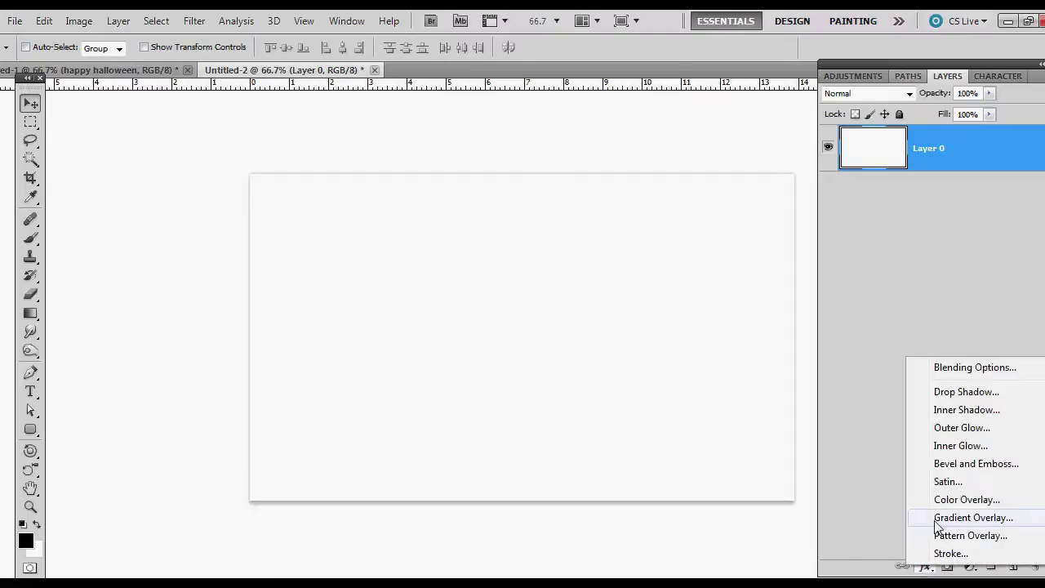
left_click(937, 521)
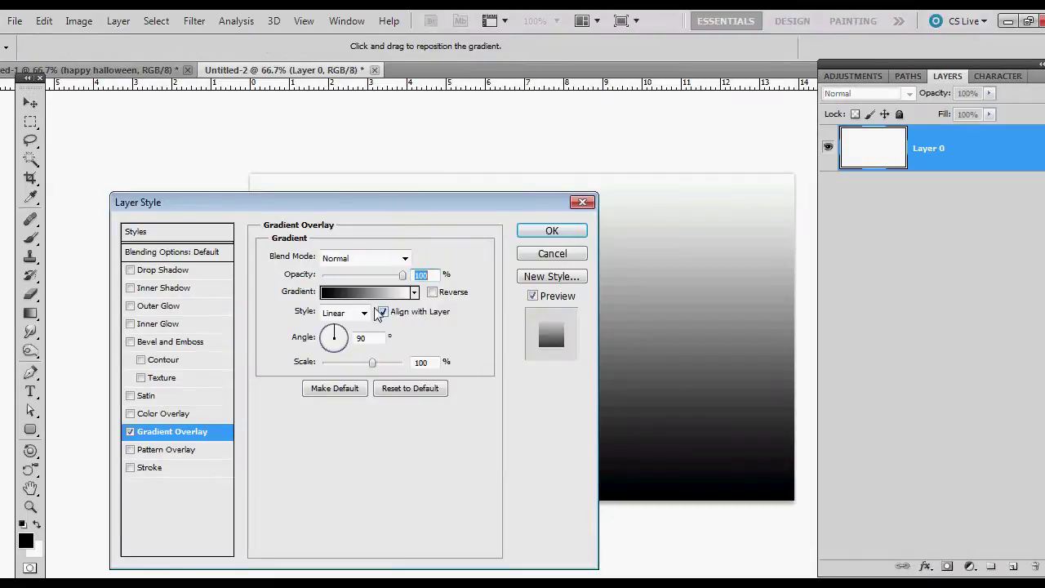
left_click(331, 295)
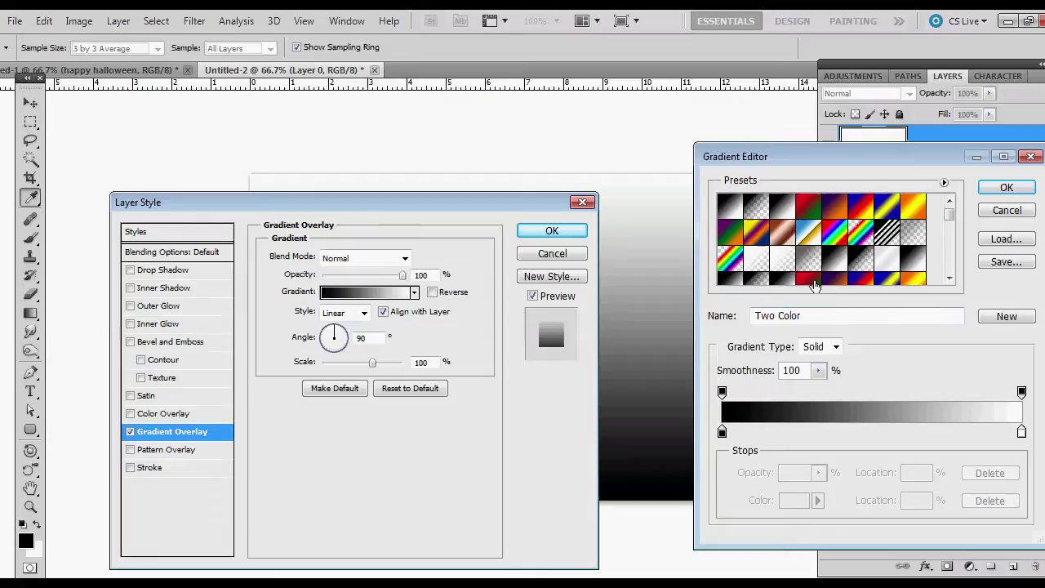
left_click(808, 209)
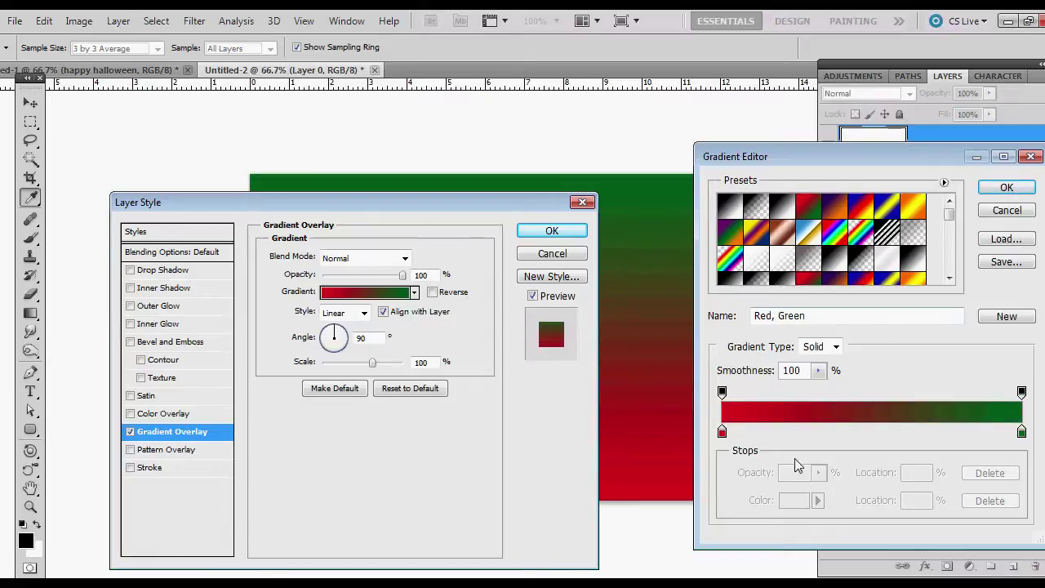
left_click(722, 434)
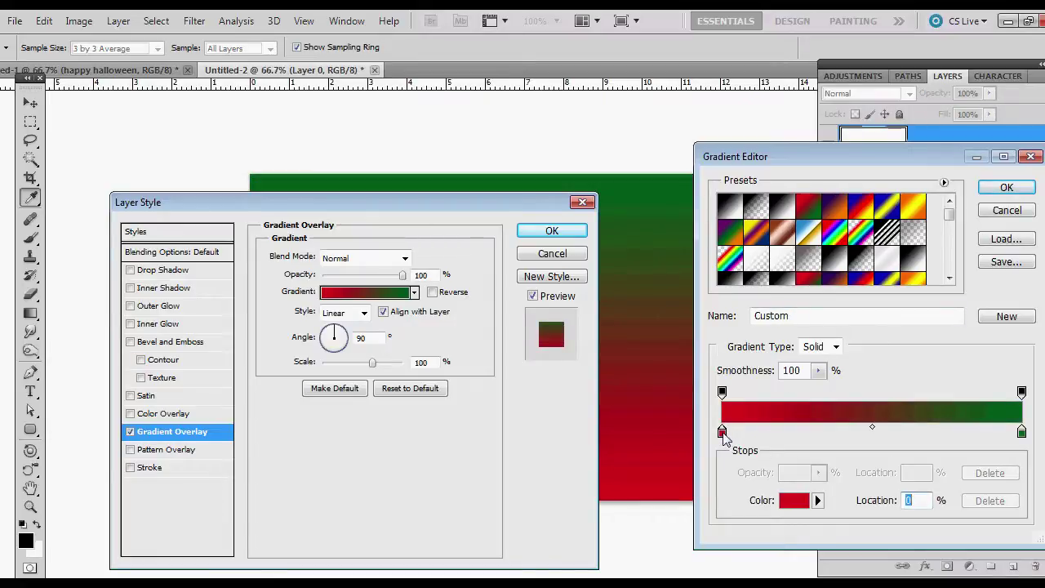
left_click(794, 501)
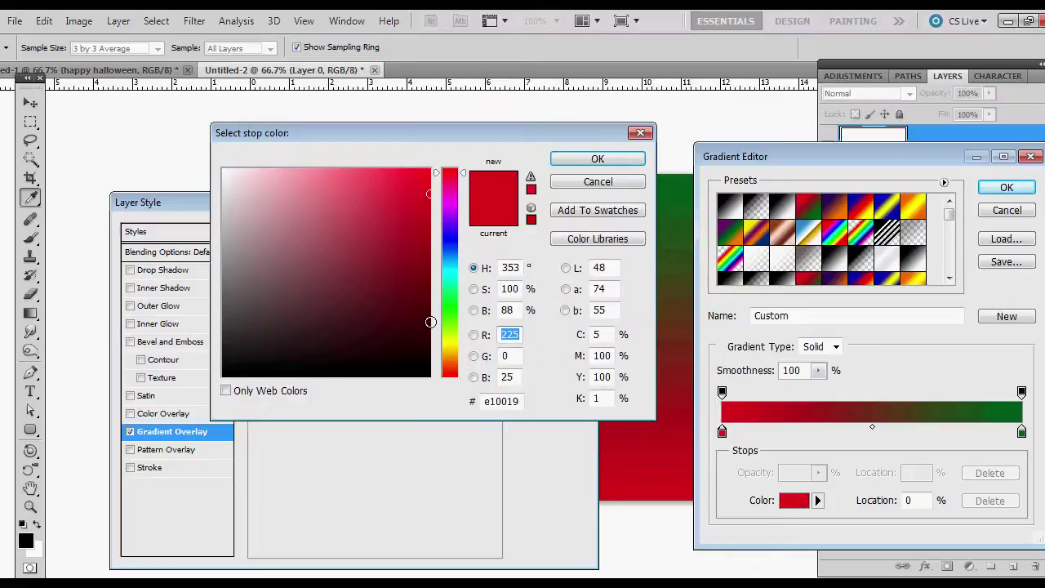
left_click(416, 265)
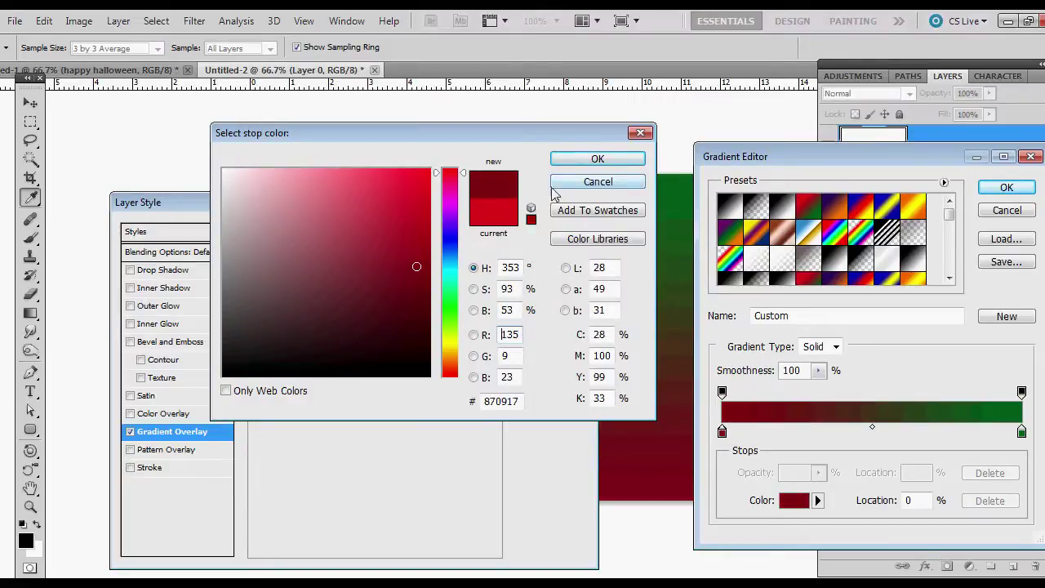
left_click(429, 256)
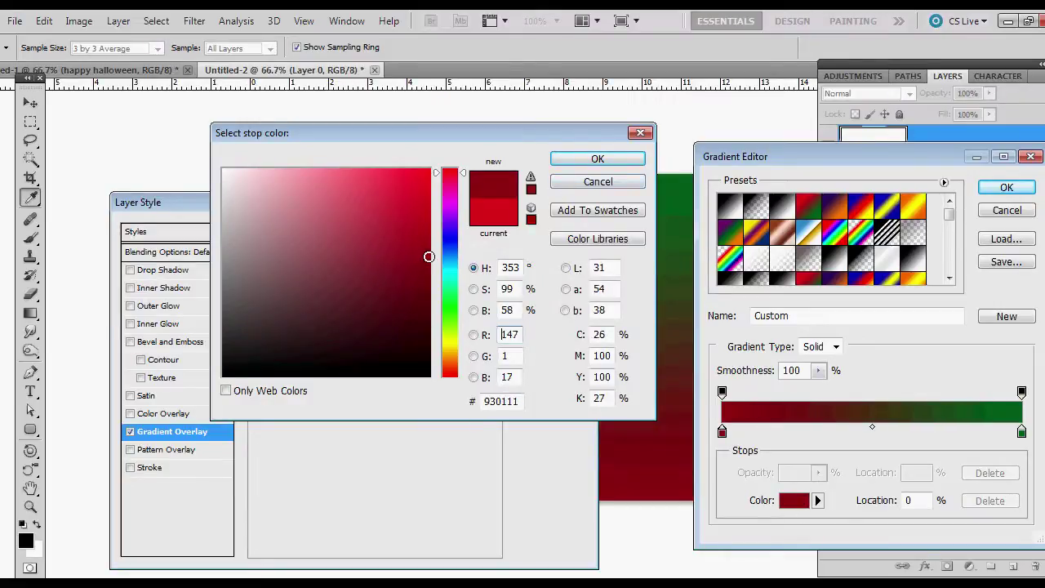
left_click(598, 158)
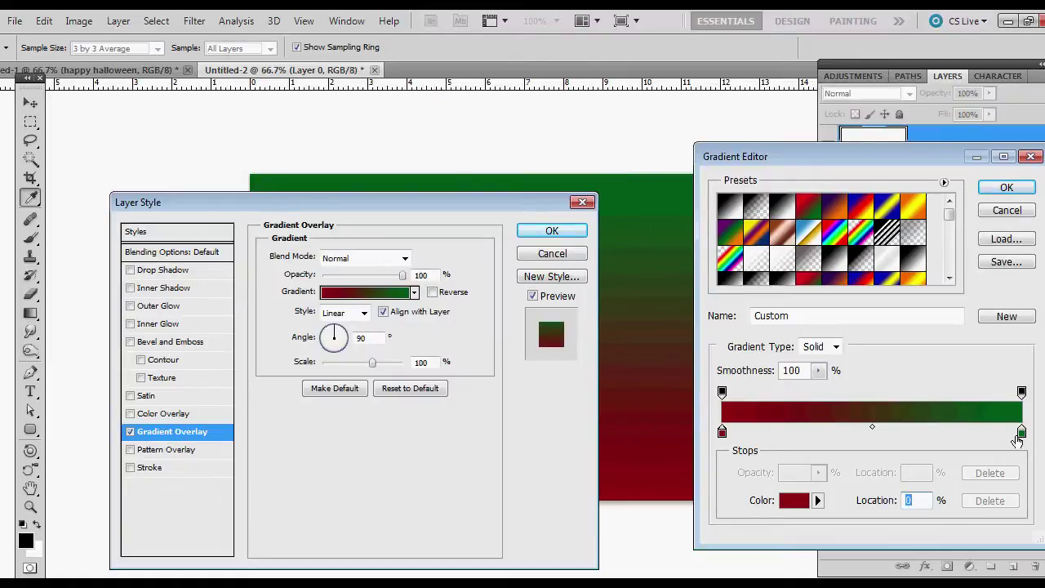
Set the gradient's right stop to orange ee7c16 and apply the overlay.
left_click(1022, 433)
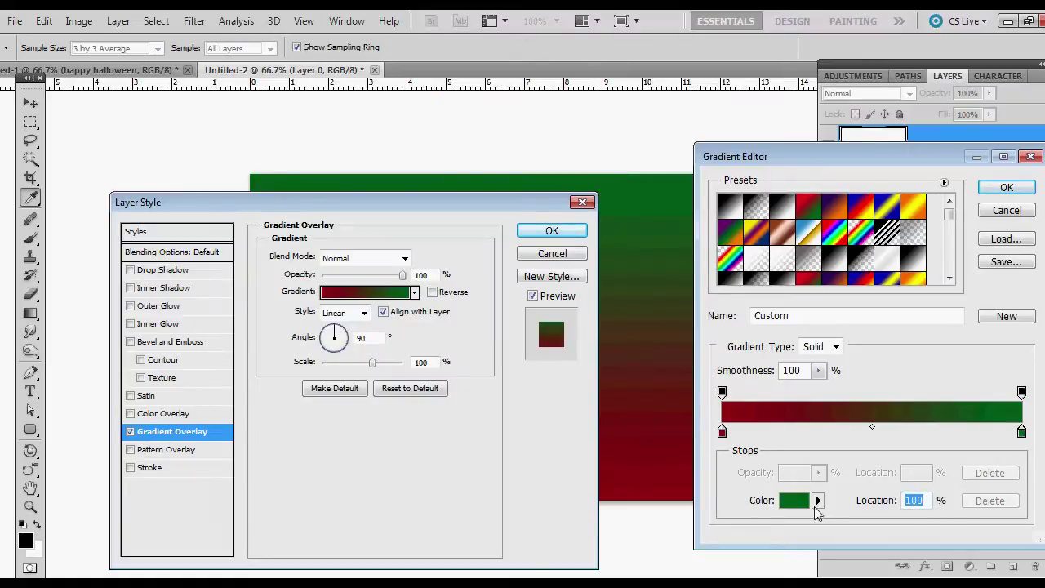
left_click(794, 503)
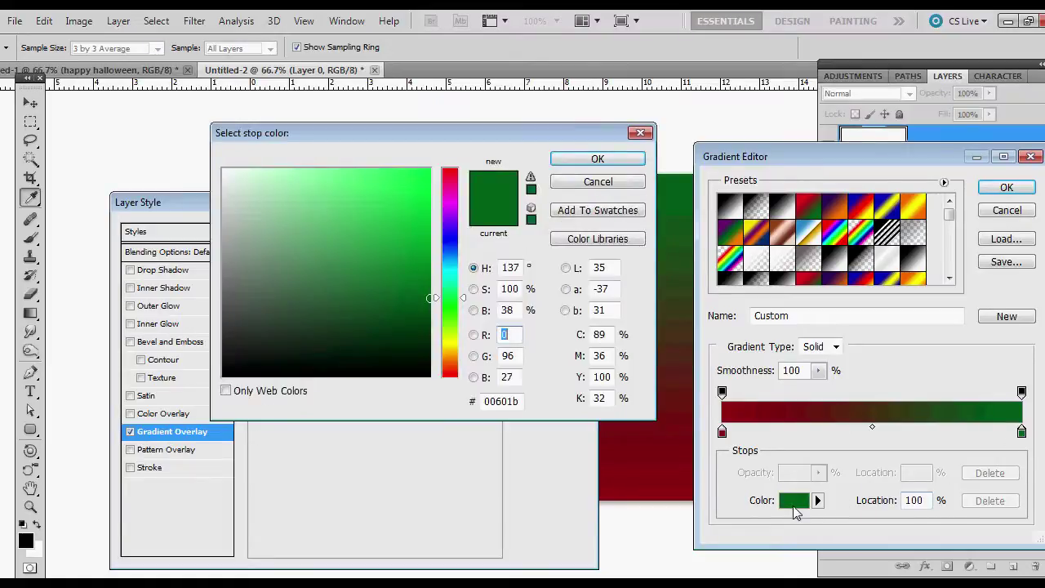
double_click(515, 401)
type("ee7c16")
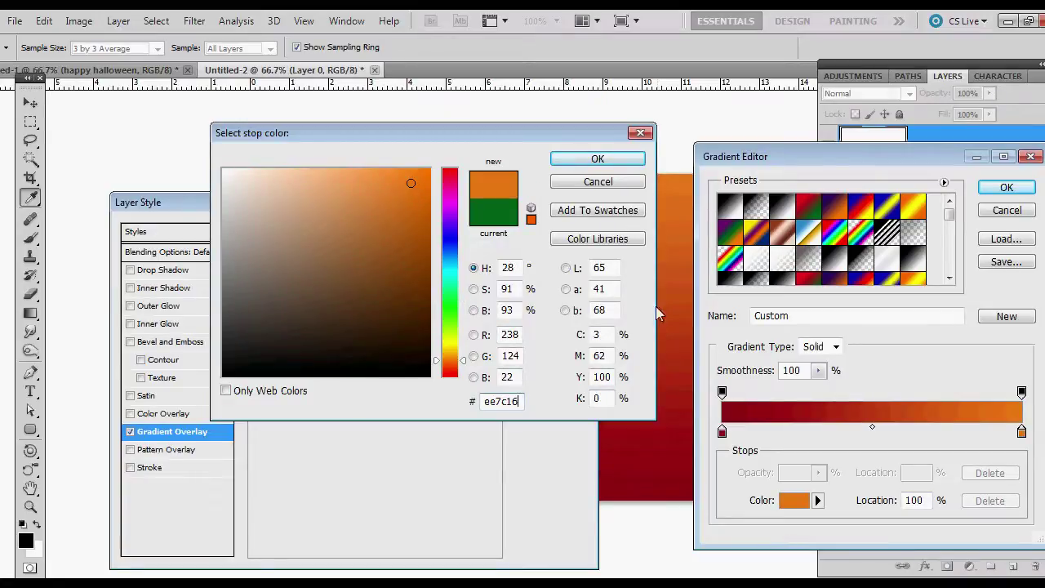
left_click(597, 158)
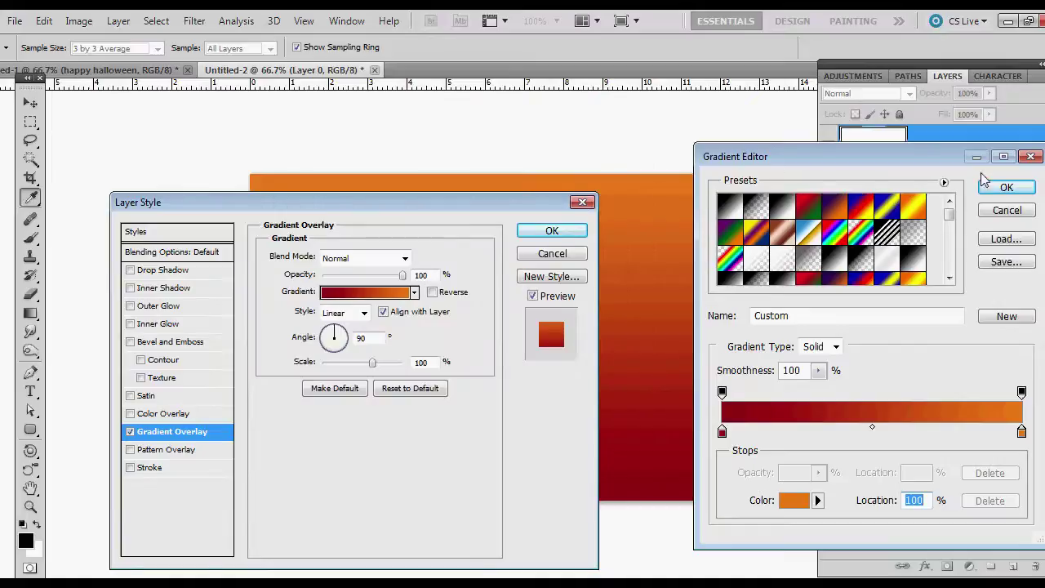
left_click(1005, 187)
left_click(572, 234)
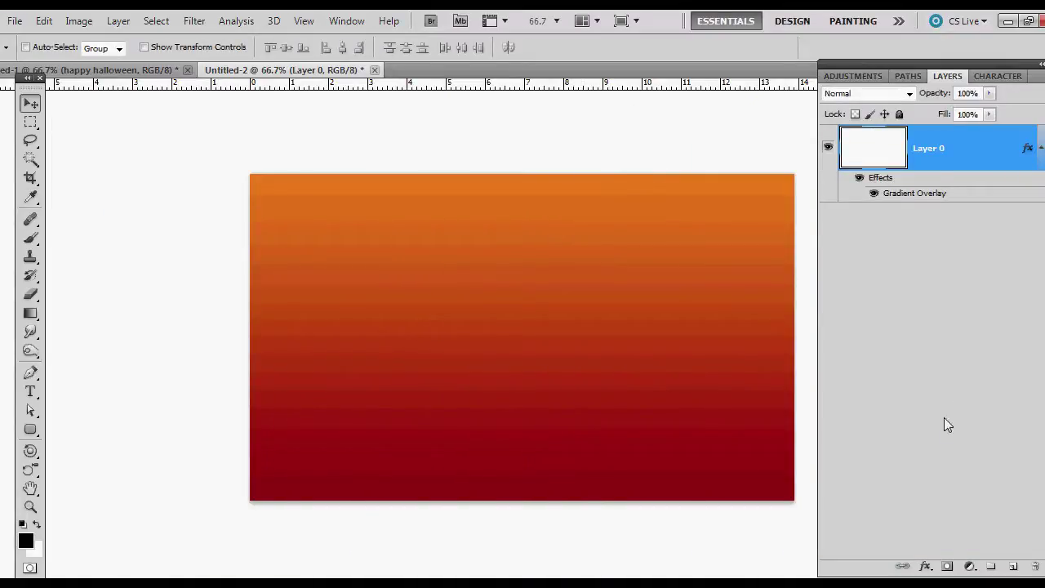
On a new Layer 1, draw a closed wavy hill path across the bottom of the canvas.
left_click(1012, 566)
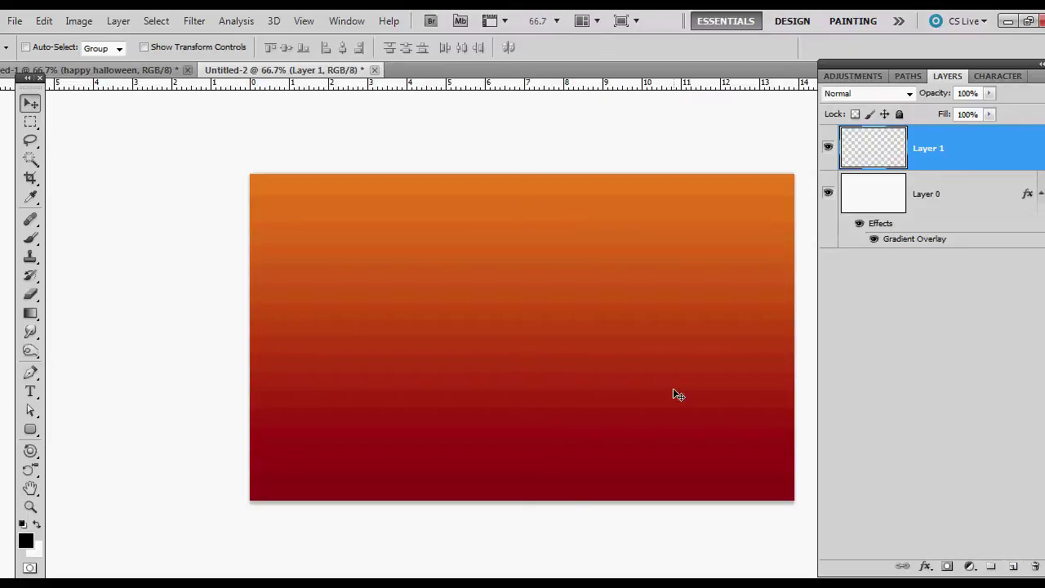
key("p")
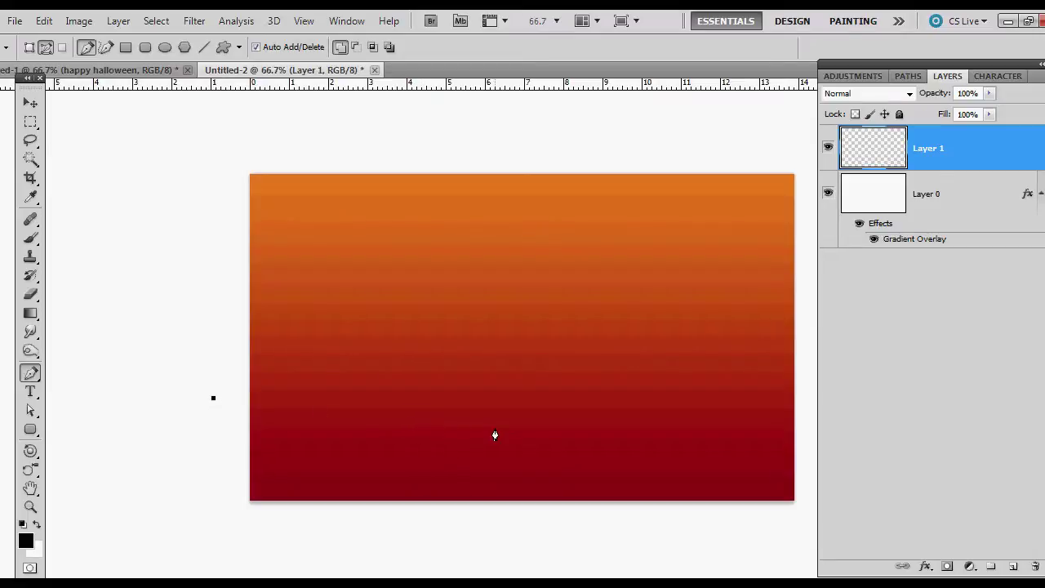
left_click_drag(501, 428, 630, 387)
left_click_drag(812, 374, 918, 412)
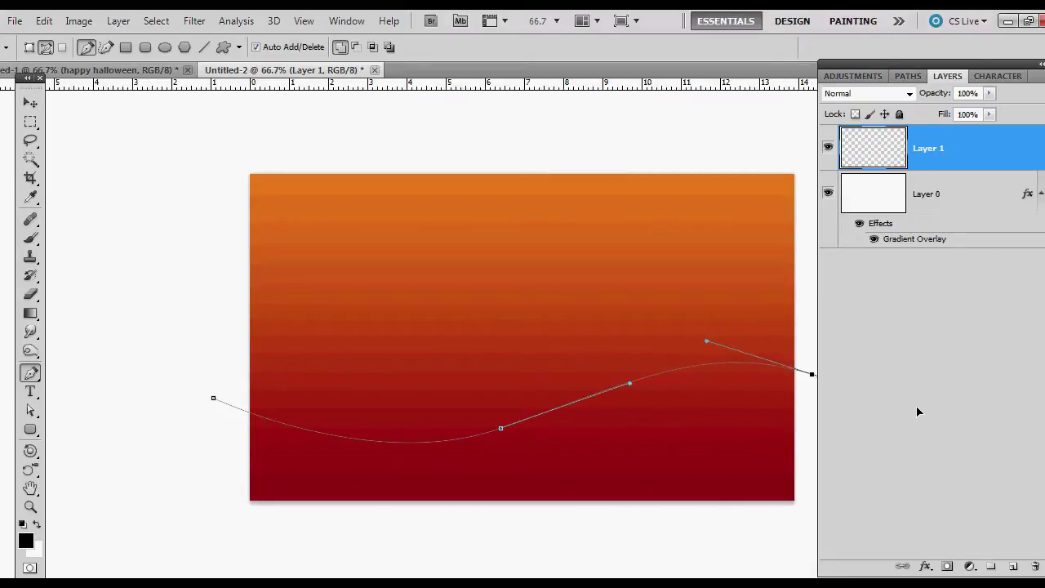
left_click(804, 504, "ctrl")
left_click(816, 513)
left_click(466, 539)
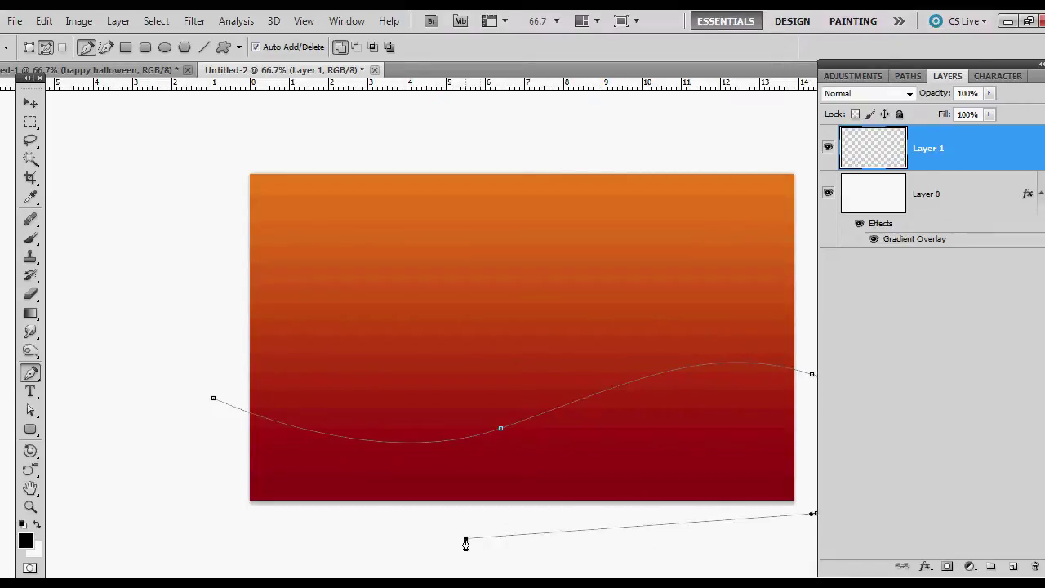
left_click(175, 533)
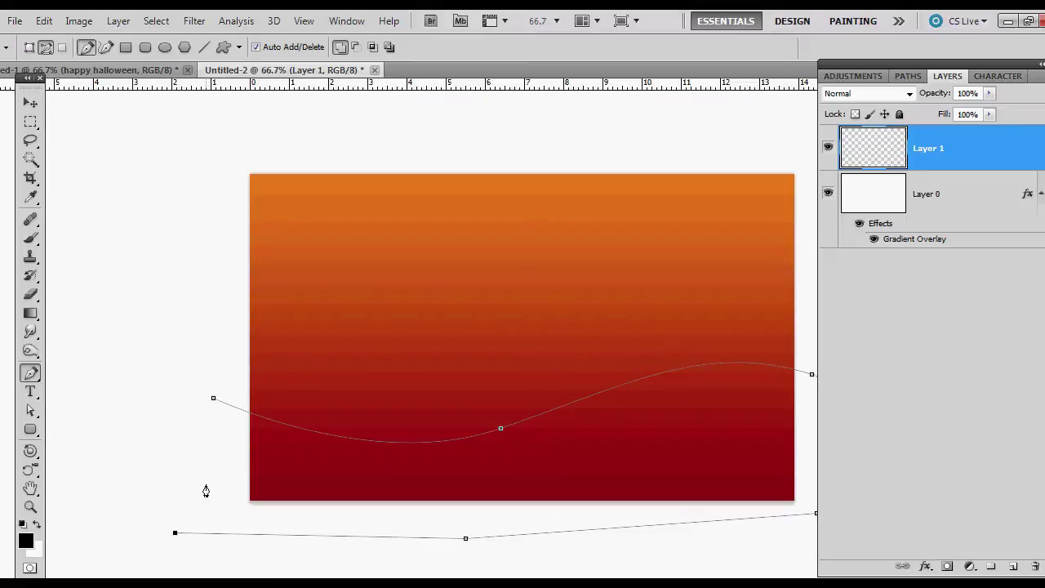
left_click(214, 398)
Fill the hill path with black.
right_click(565, 461)
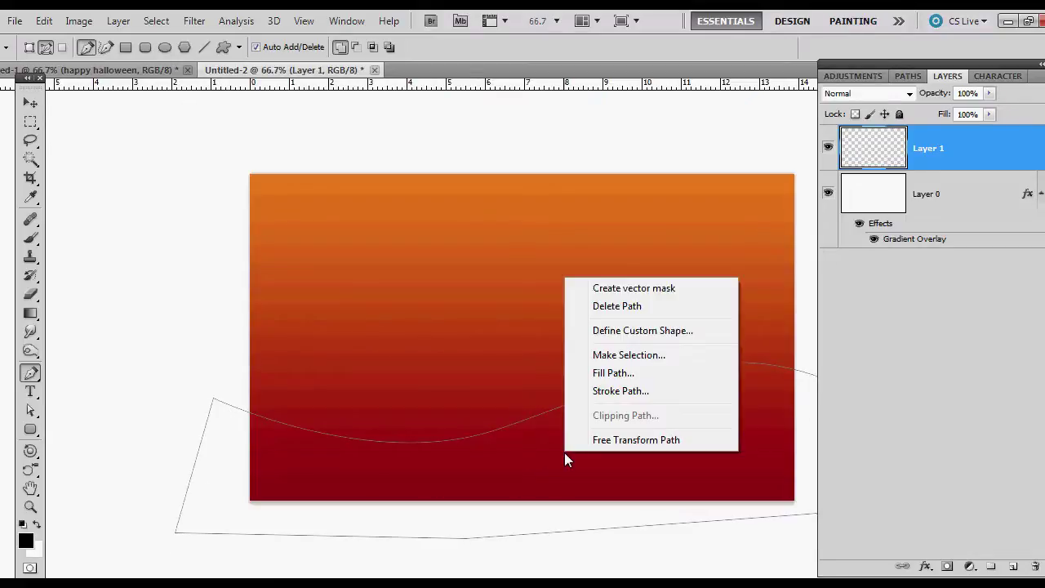
left_click(591, 373)
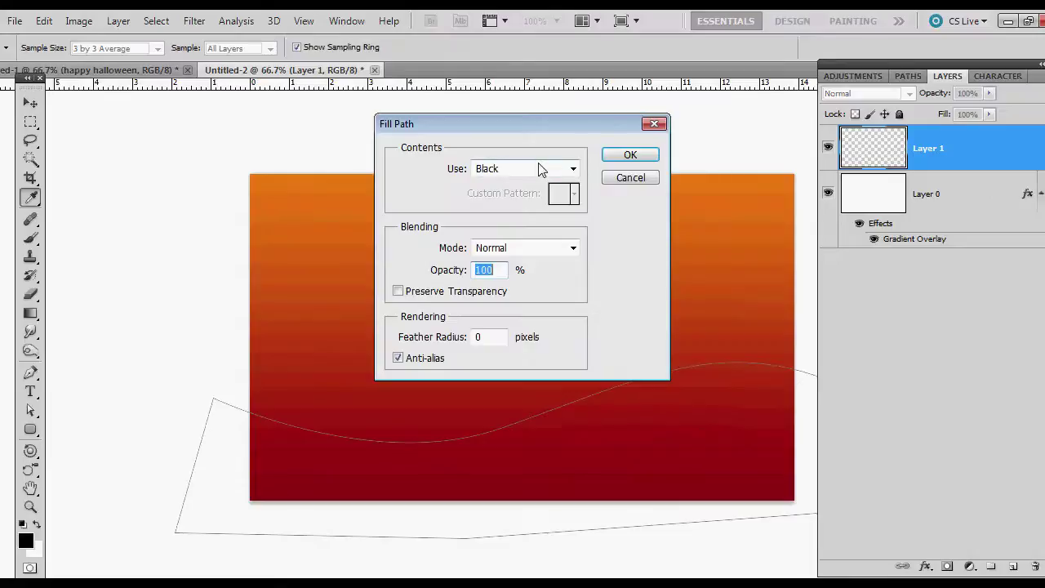
left_click(608, 158)
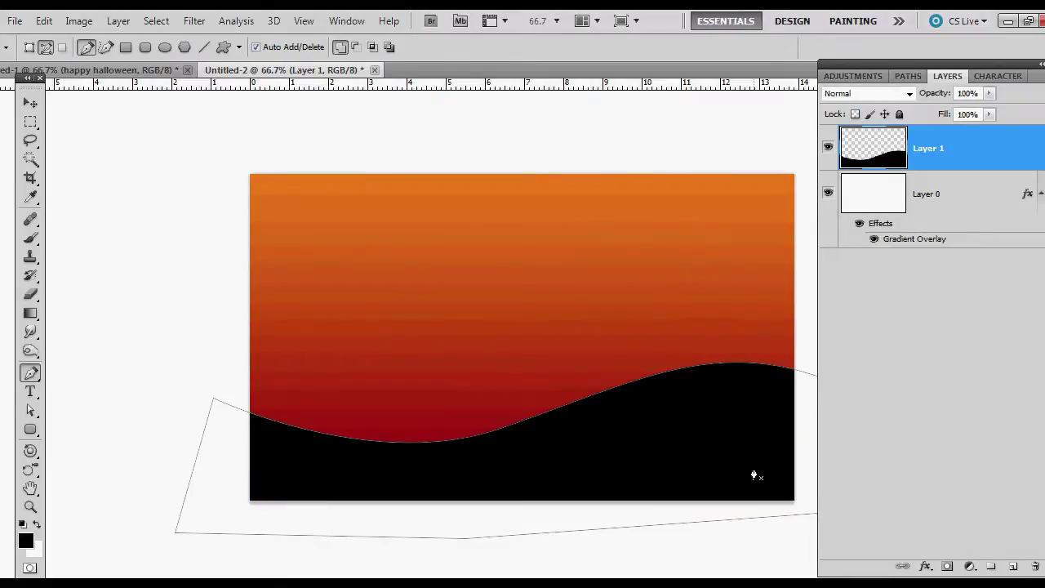
Delete the leftover Work Path without saving it and return to the layers list.
left_click(910, 77)
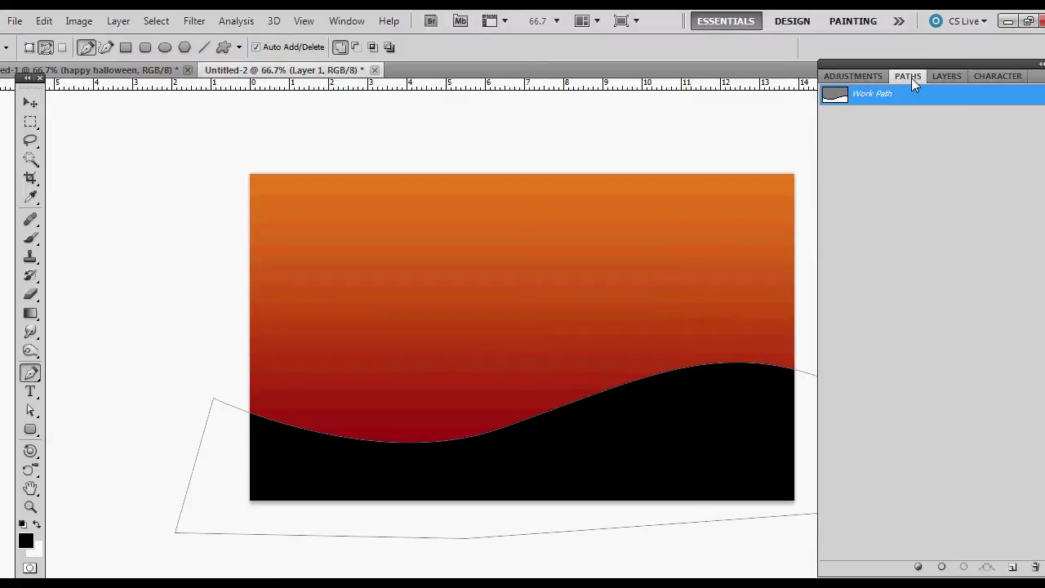
double_click(900, 107)
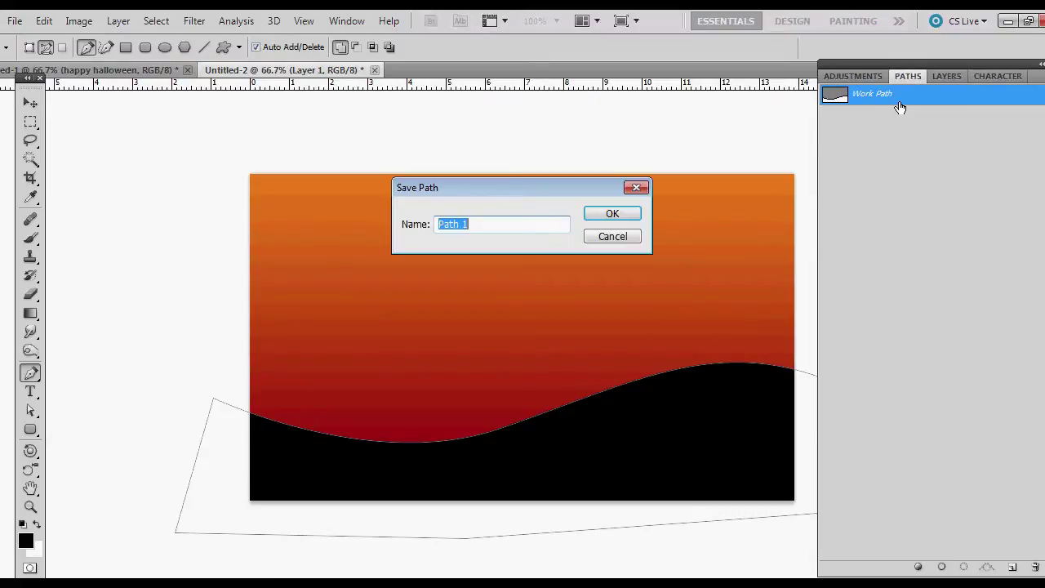
left_click(611, 237)
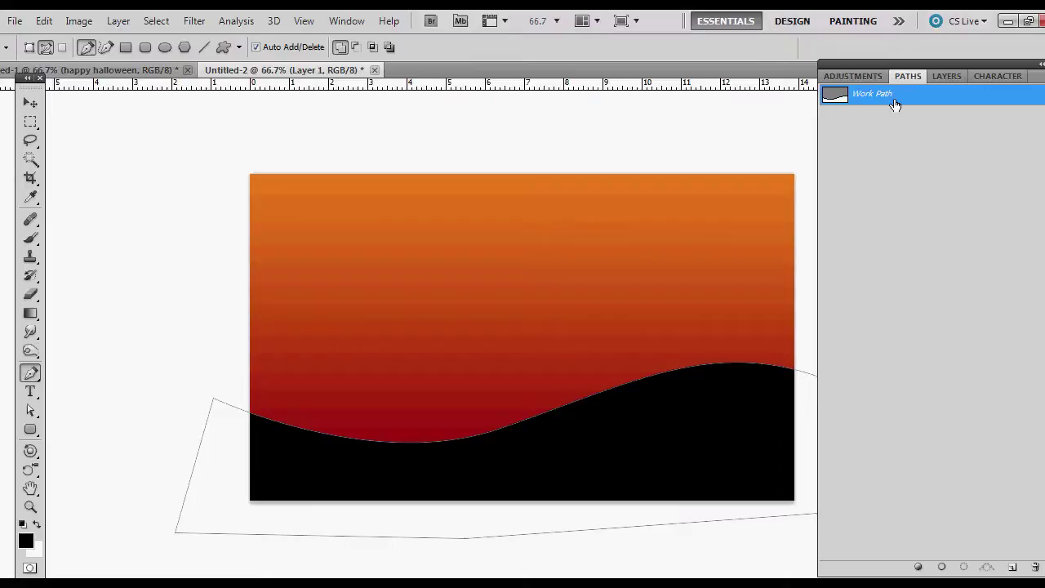
left_click_drag(896, 104, 1035, 566)
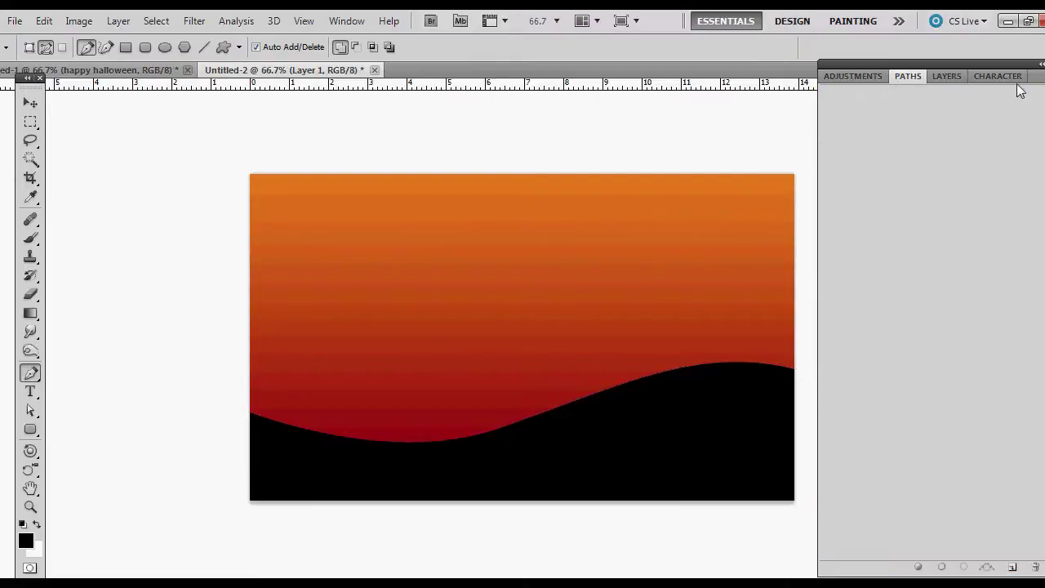
left_click(946, 76)
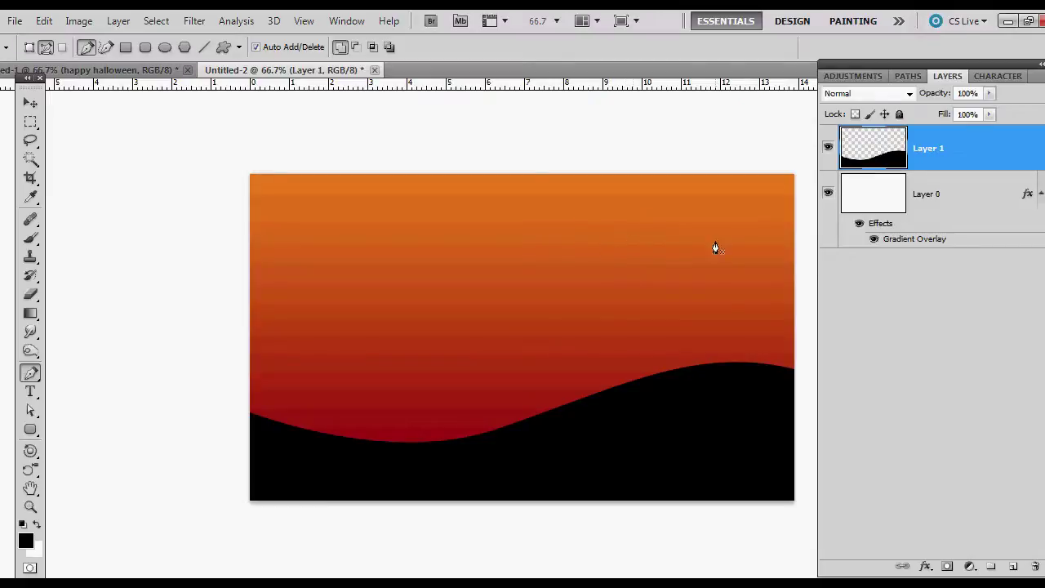
Add an empty Layer 2 and pick the haunted-house brush tip at 400 px.
left_click(1013, 566)
key("b")
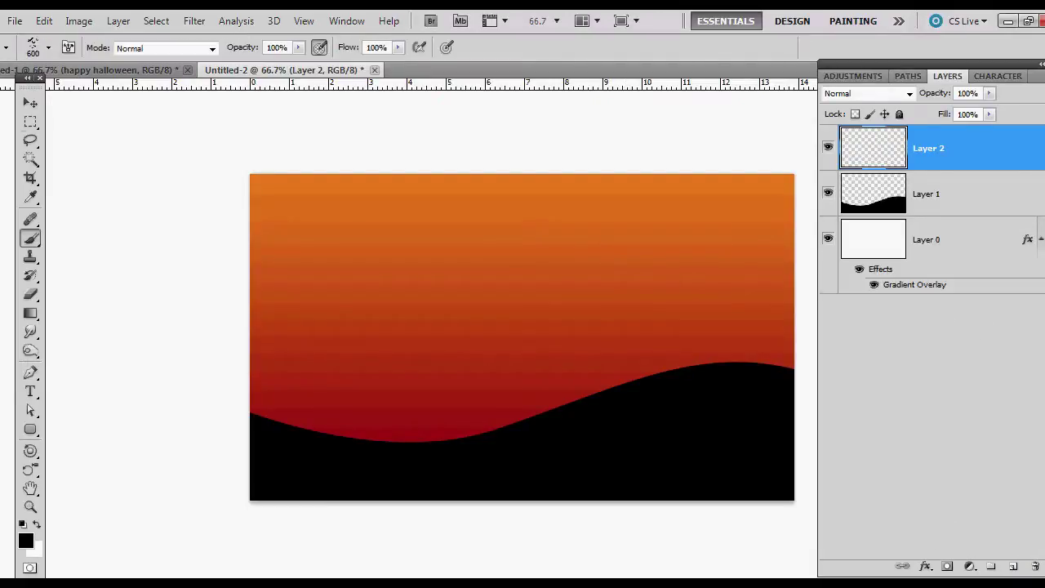
left_click(50, 49)
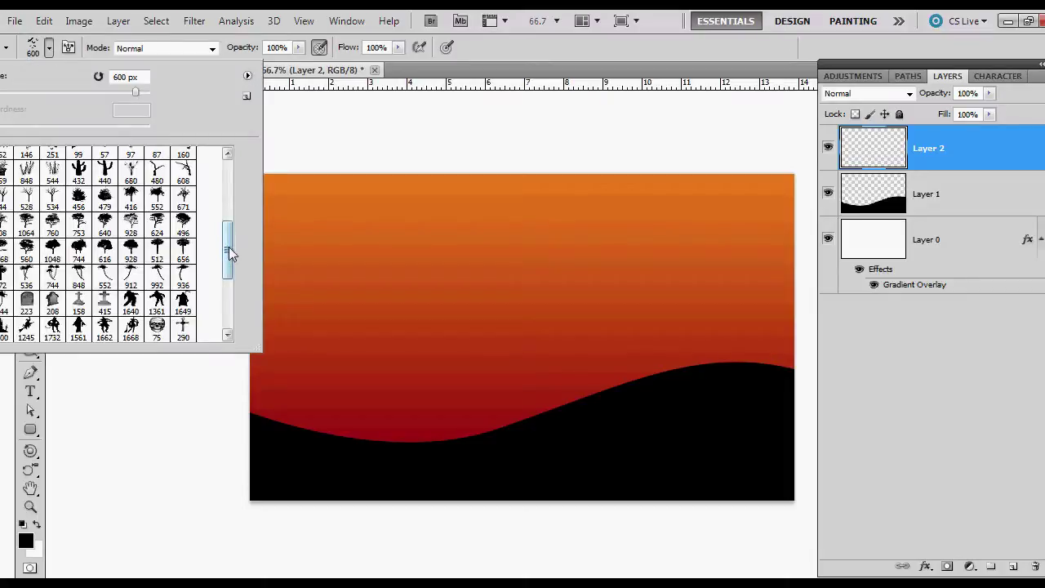
left_click_drag(228, 240, 228, 280)
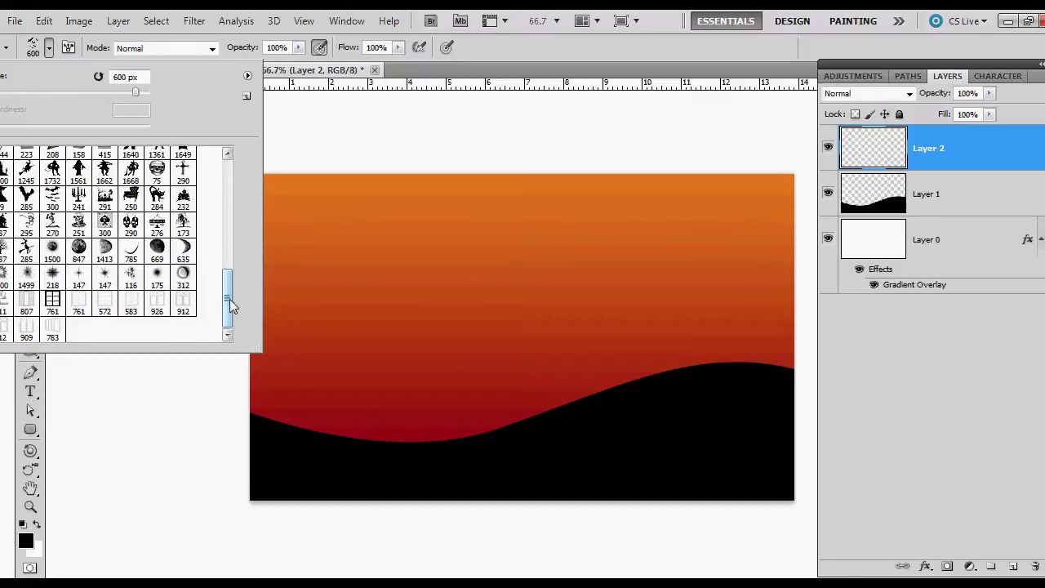
left_click_drag(227, 301, 227, 266)
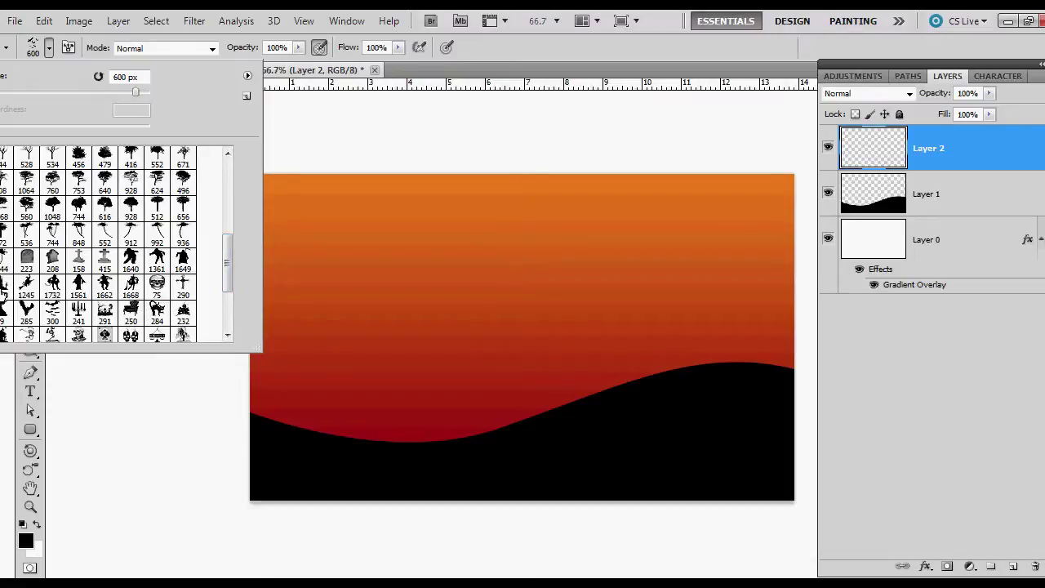
left_click(2, 337)
left_click(706, 56)
key("bracketright")
key("bracketright")
key("bracketright")
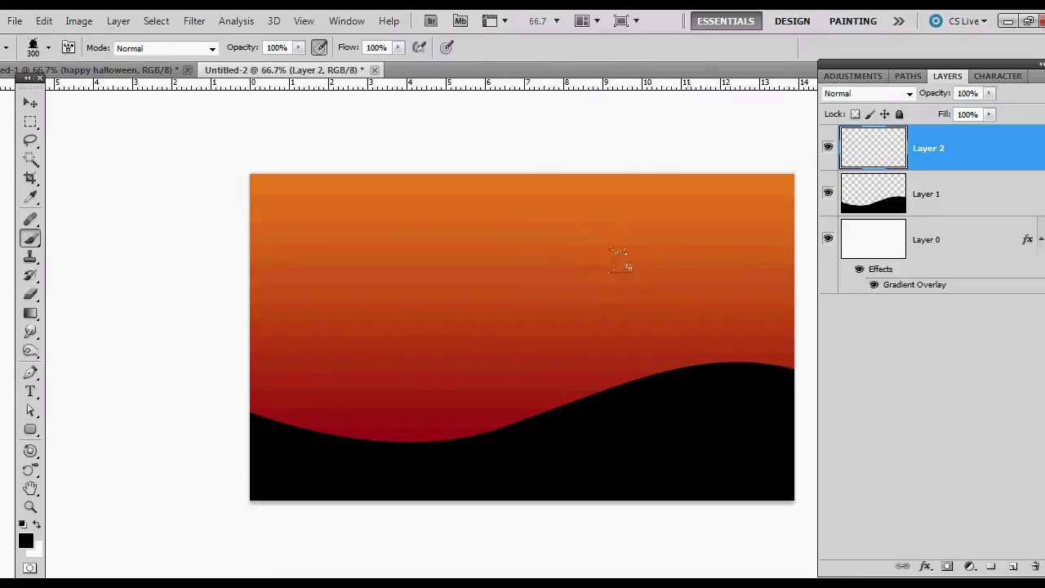
key("bracketright")
Set the house brush angle to 5° and stamp it onto the right-hand hill.
left_click(68, 49)
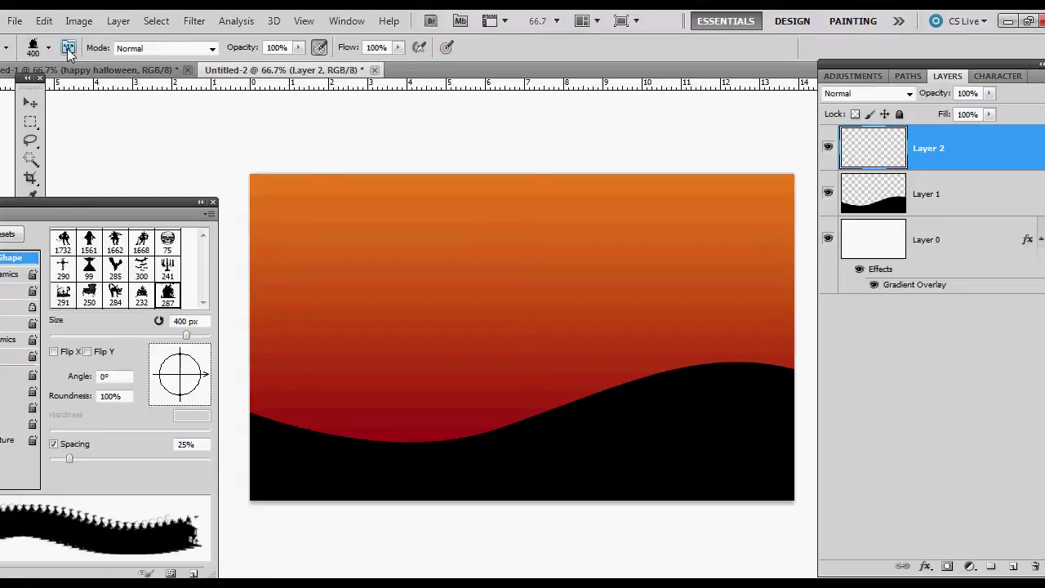
left_click_drag(131, 203, 181, 189)
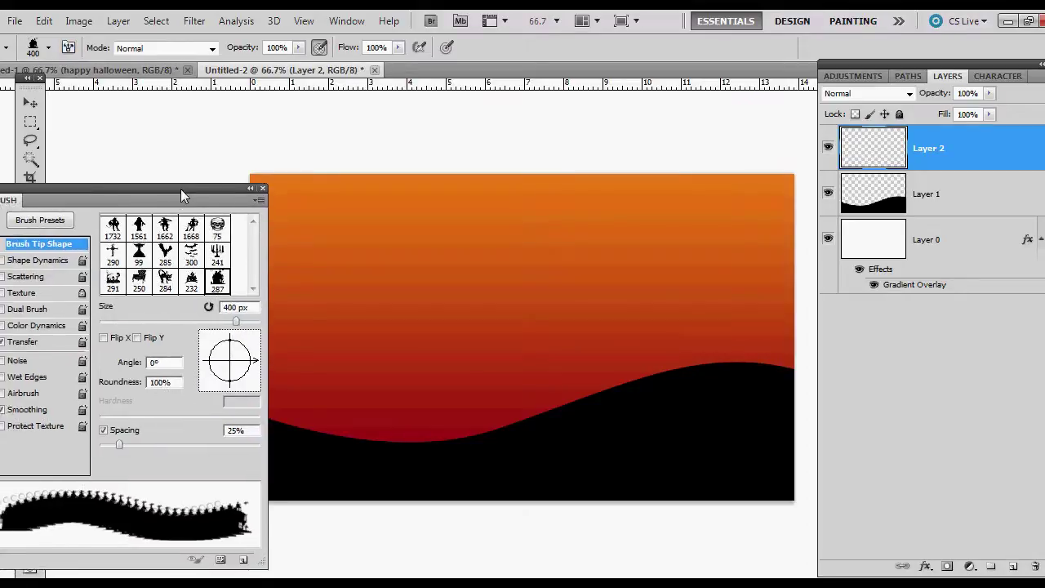
left_click_drag(253, 359, 255, 358)
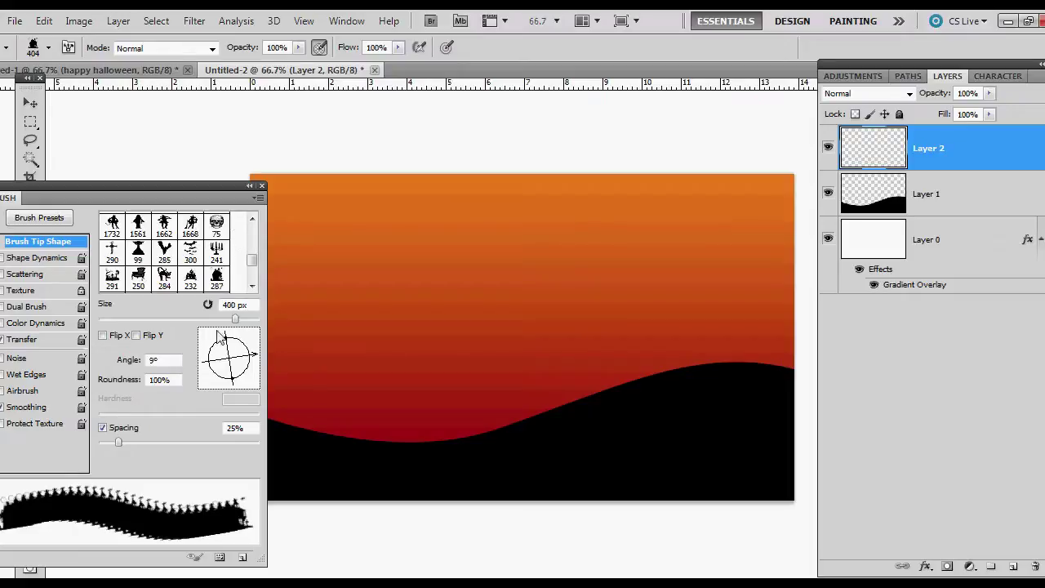
left_click(152, 364)
type("5")
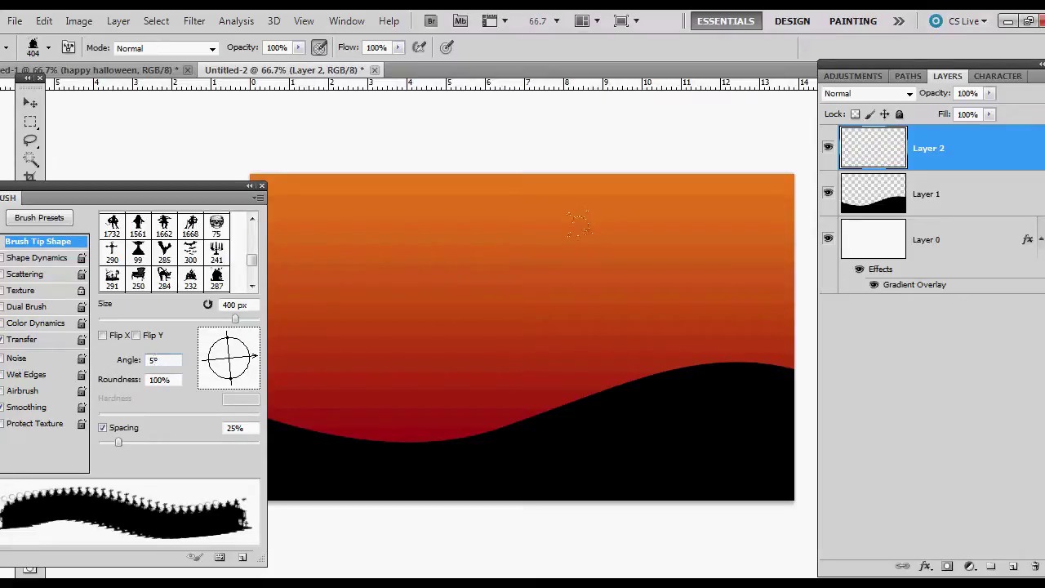
key("Return")
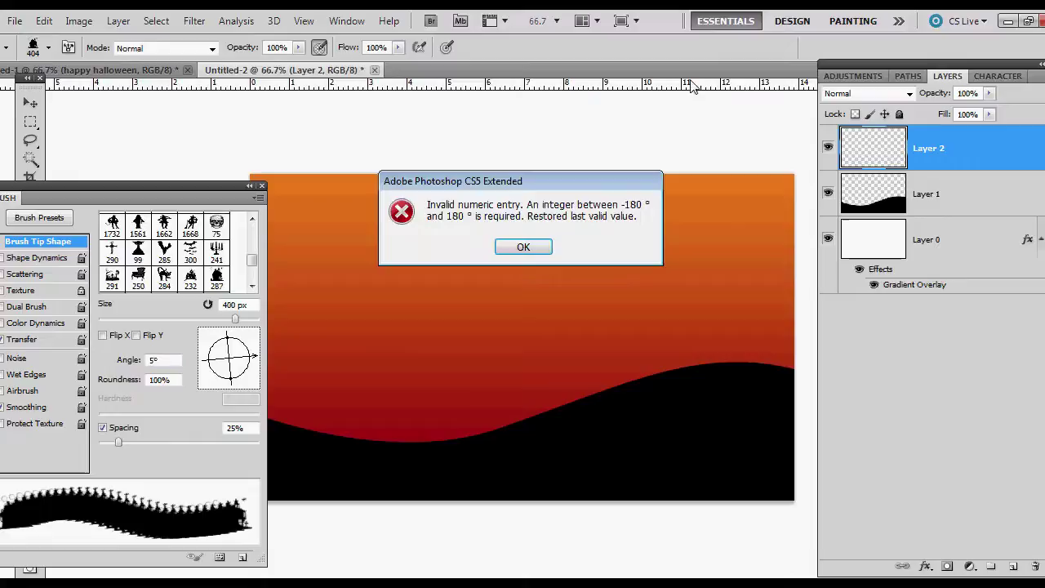
left_click(531, 248)
key("Return")
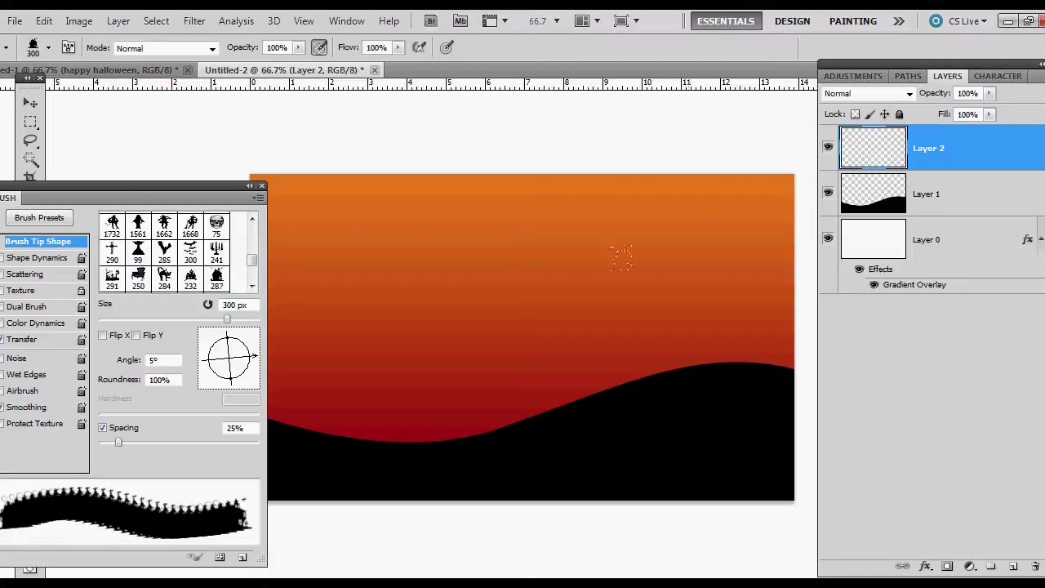
left_click(626, 263)
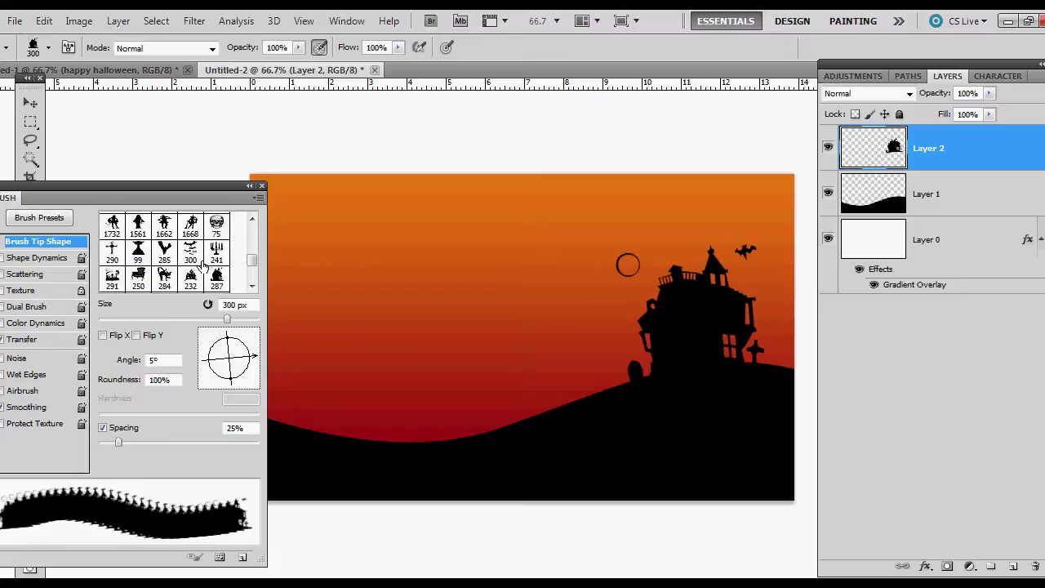
Choose the soft textured 1500 round brush tip and shrink it to 175 px.
left_click(49, 47)
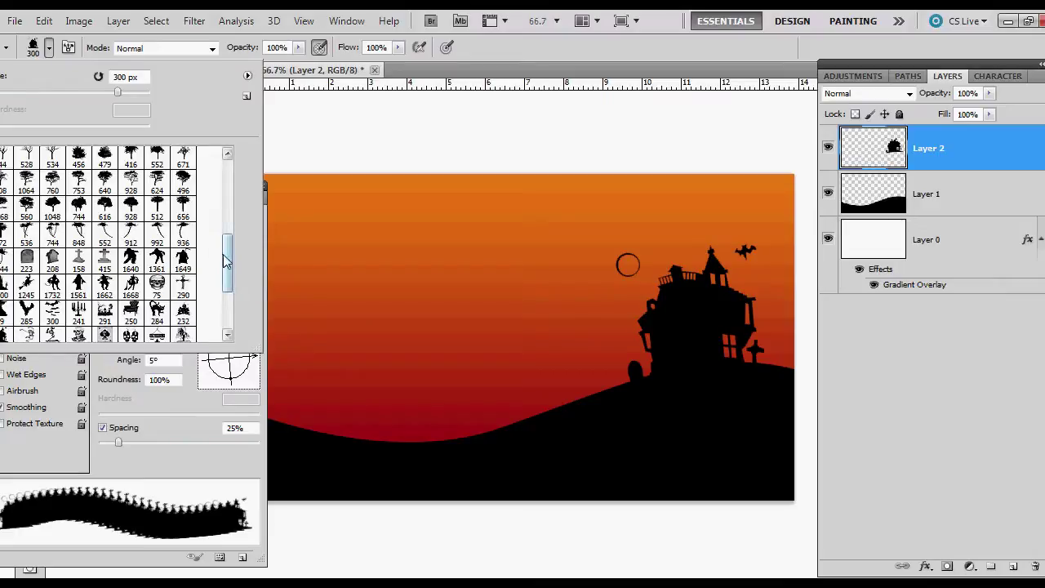
left_click_drag(226, 269, 227, 280)
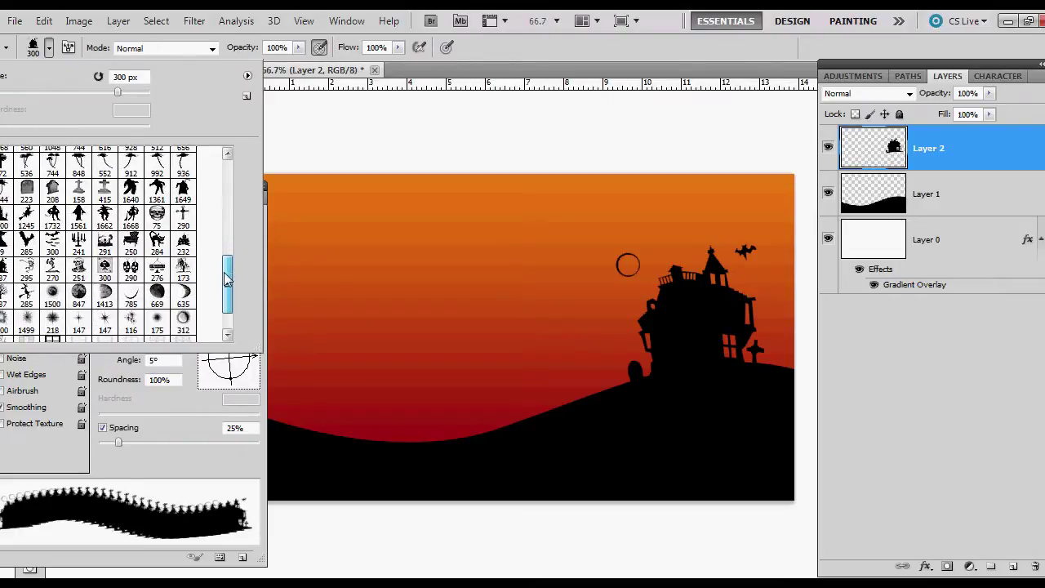
left_click(51, 292)
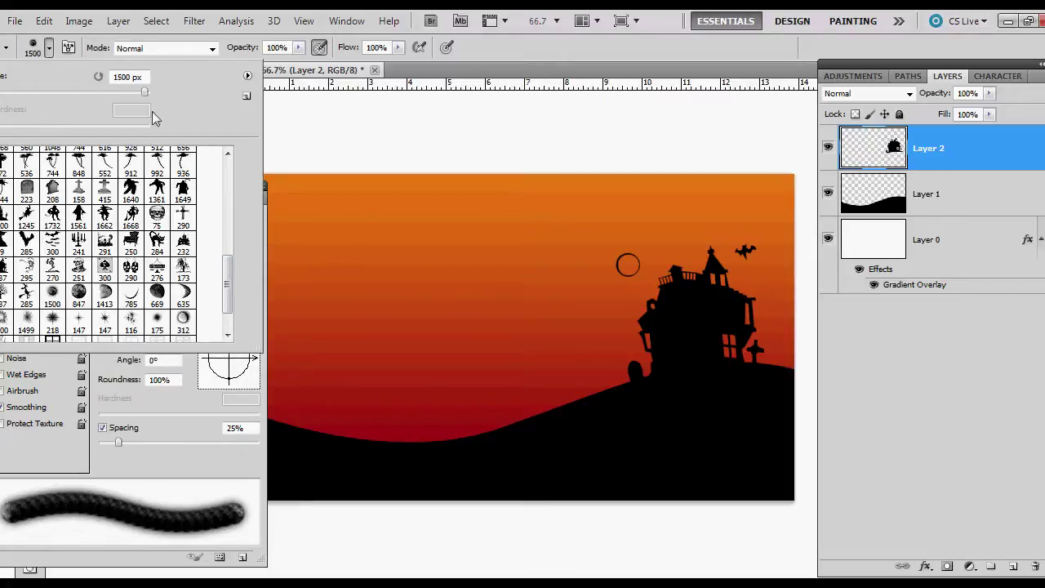
left_click(581, 21)
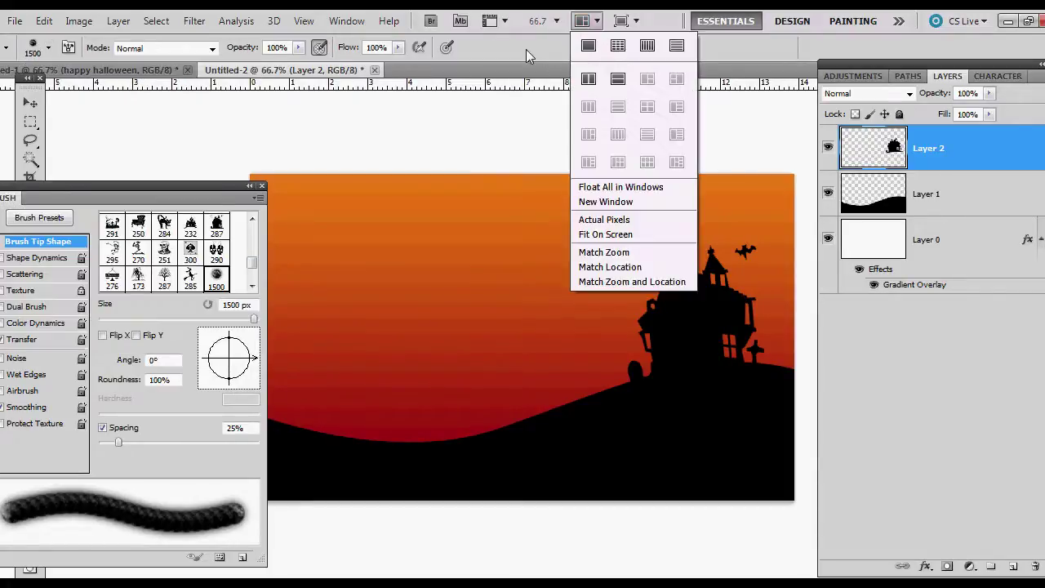
left_click(589, 22)
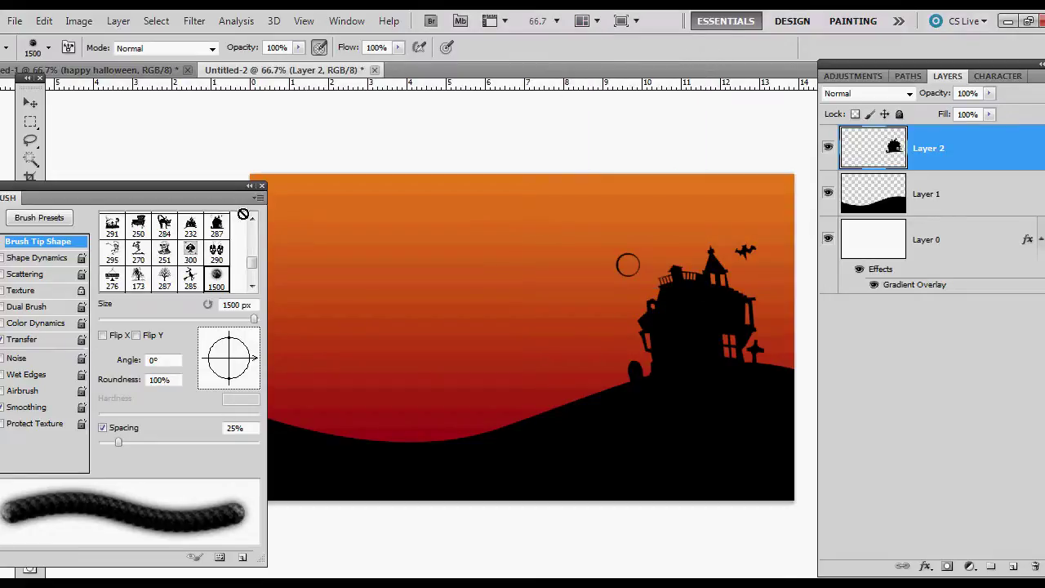
left_click(262, 186)
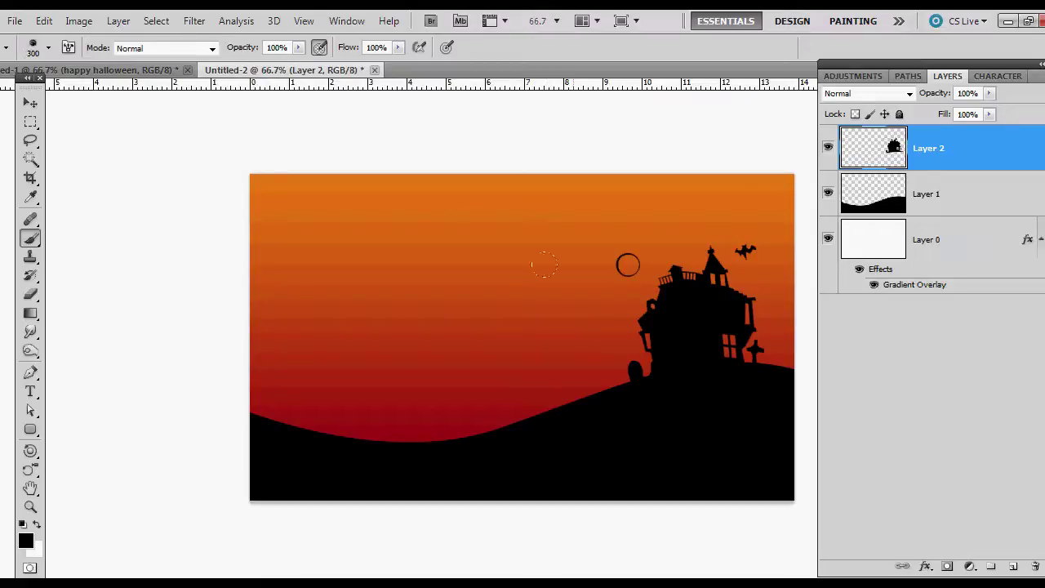
key("bracketleft")
Set the foreground colour to pale yellow #ebd681.
left_click(25, 540)
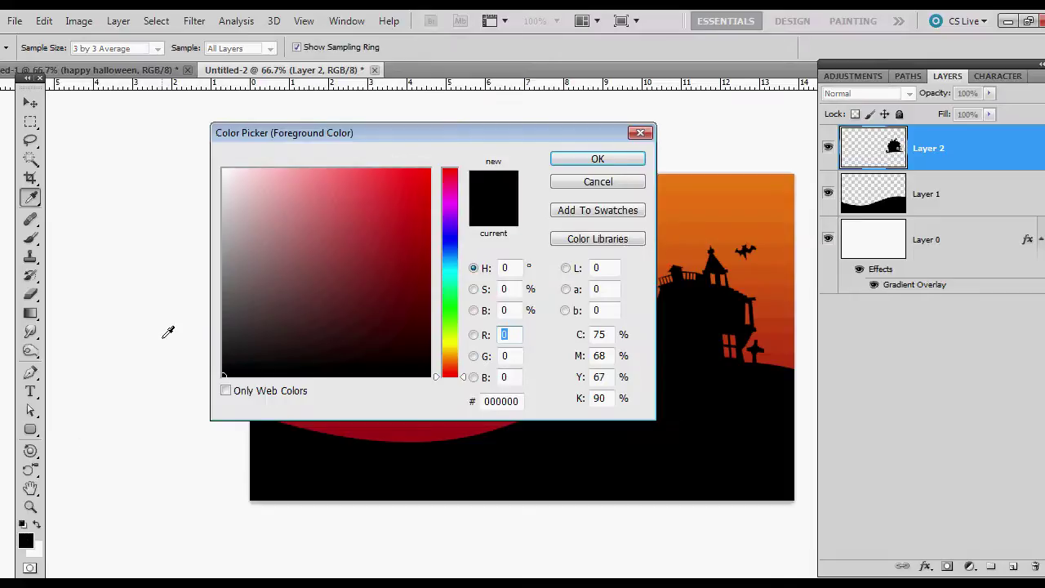
left_click(450, 350)
left_click_drag(311, 177, 316, 185)
left_click(606, 161)
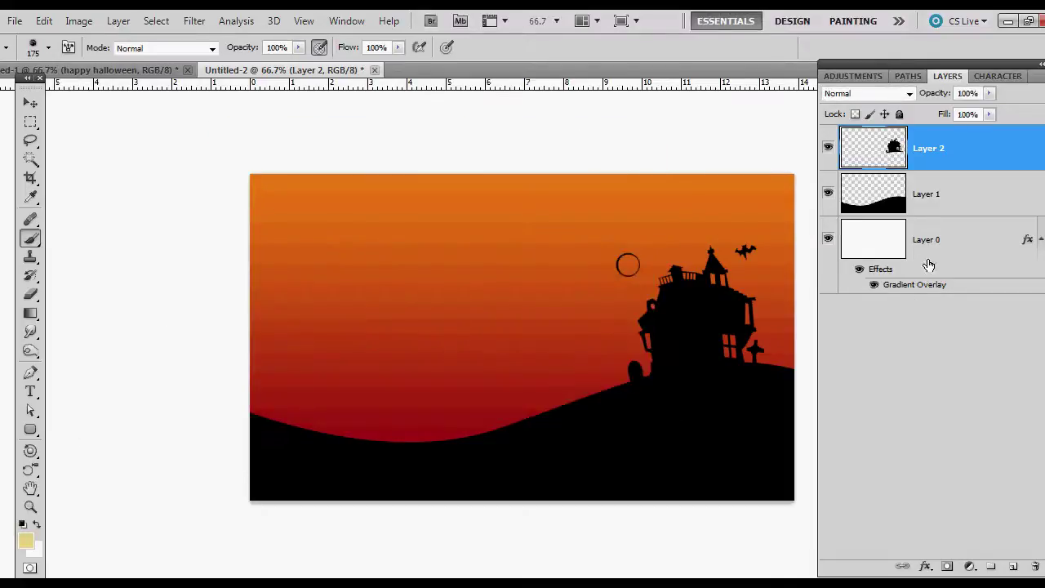
Paint a pale yellow moon on a new layer above the hills, then pick the 300 px bat brush.
left_click(971, 194)
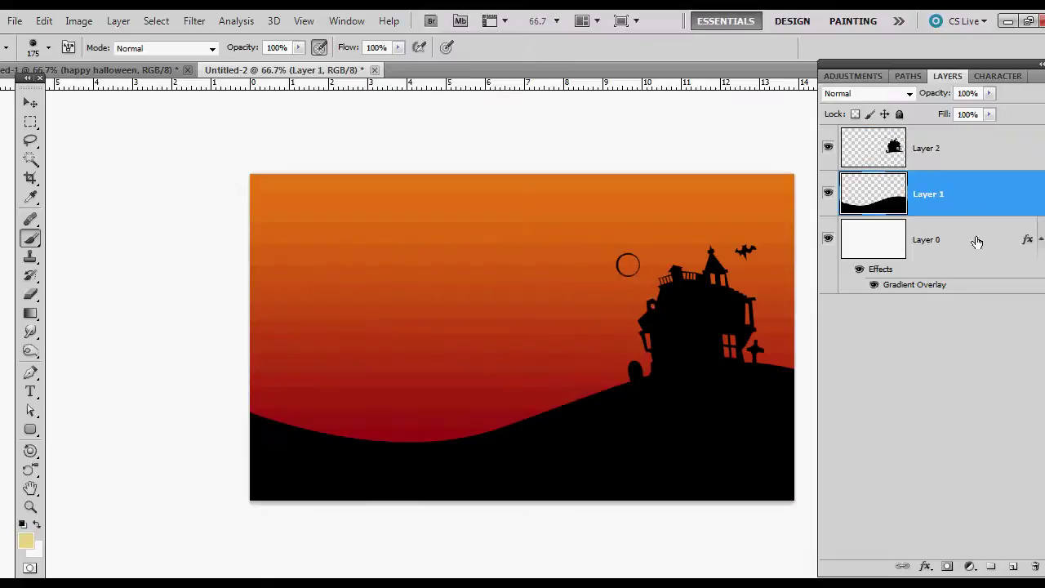
left_click(1013, 566)
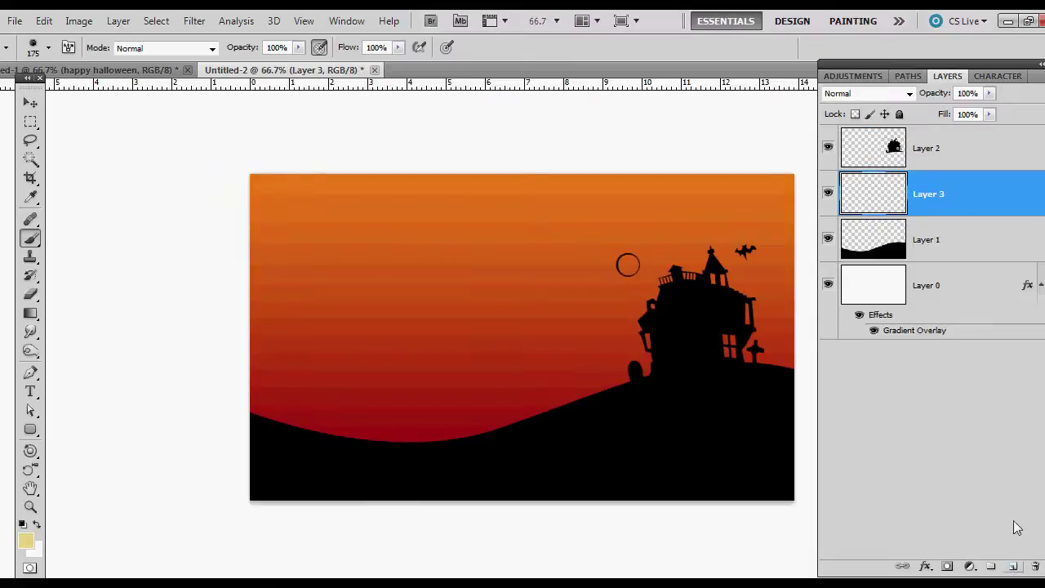
left_click(731, 232)
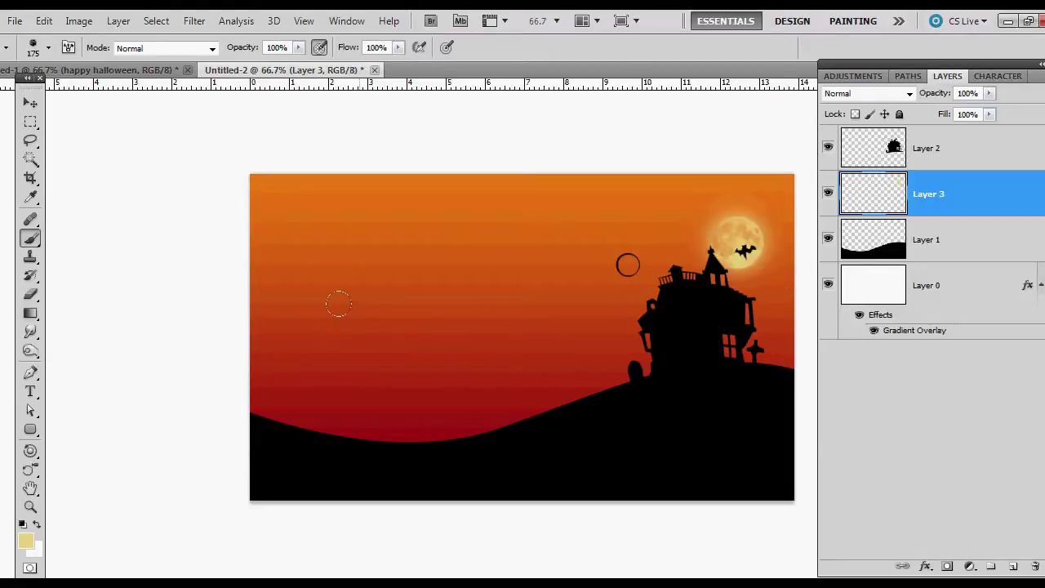
left_click(48, 47)
left_click(54, 243)
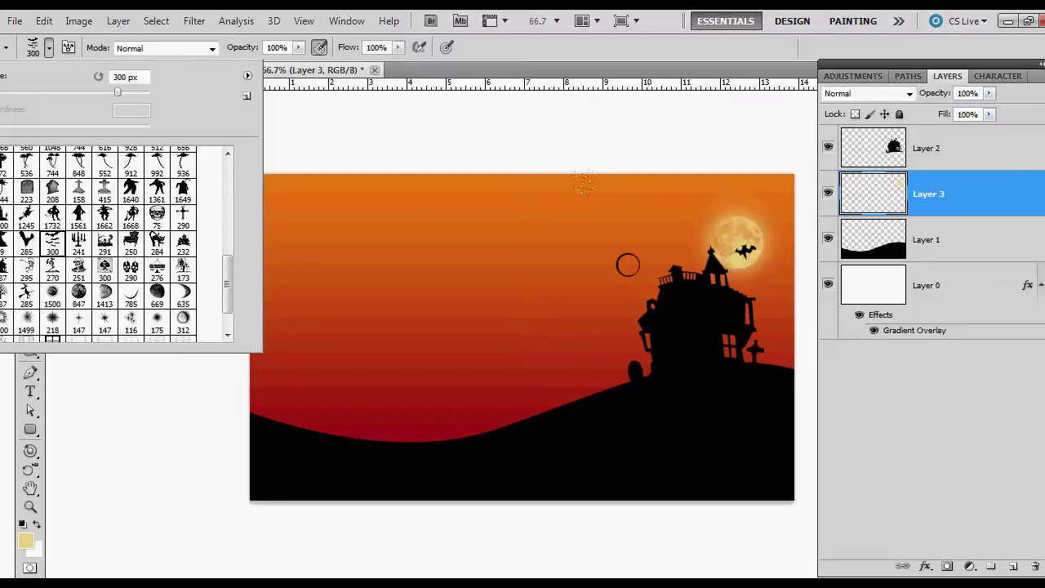
left_click(535, 49)
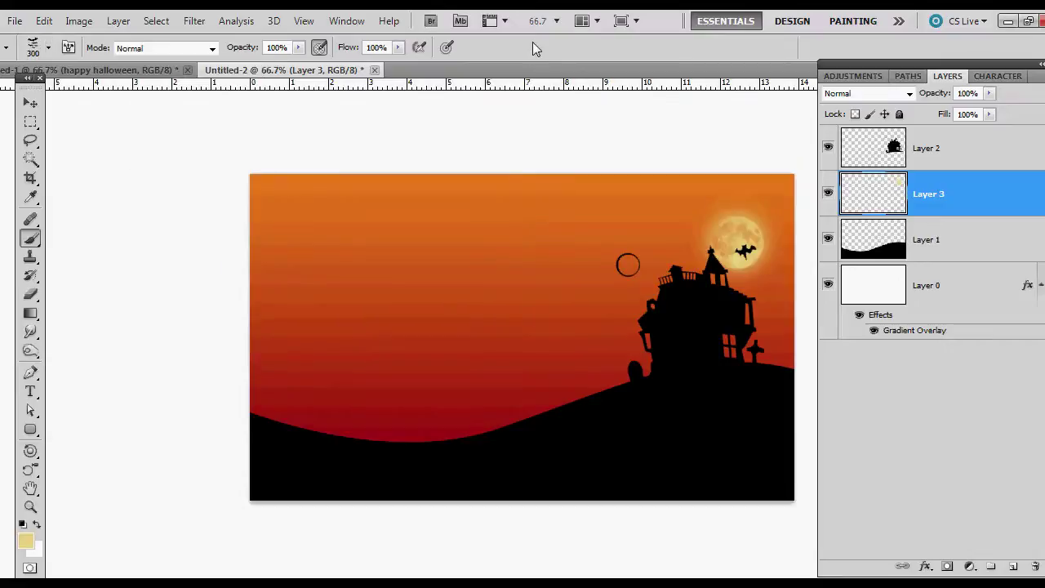
left_click(923, 147)
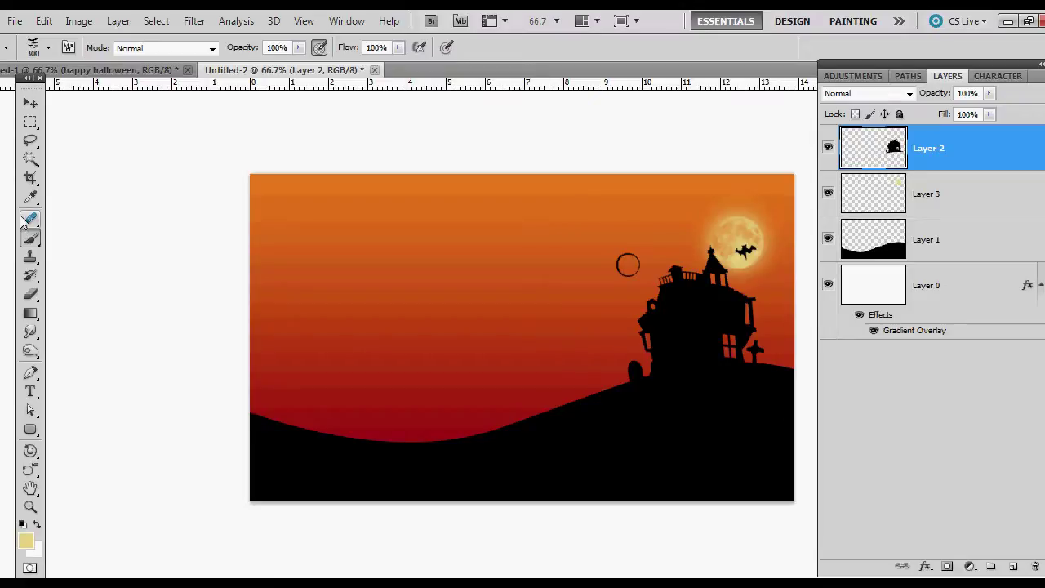
key("e")
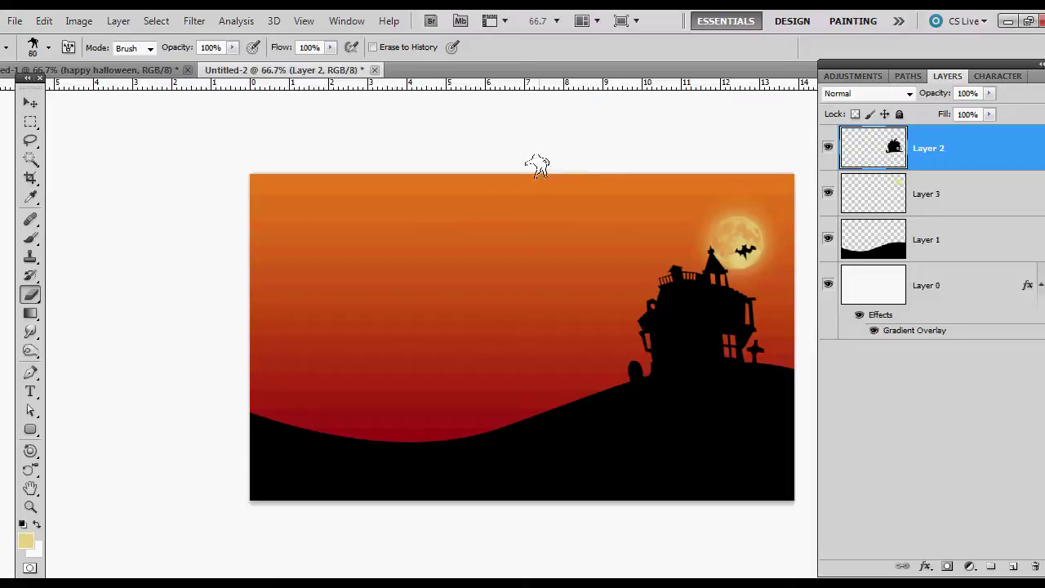
key("b")
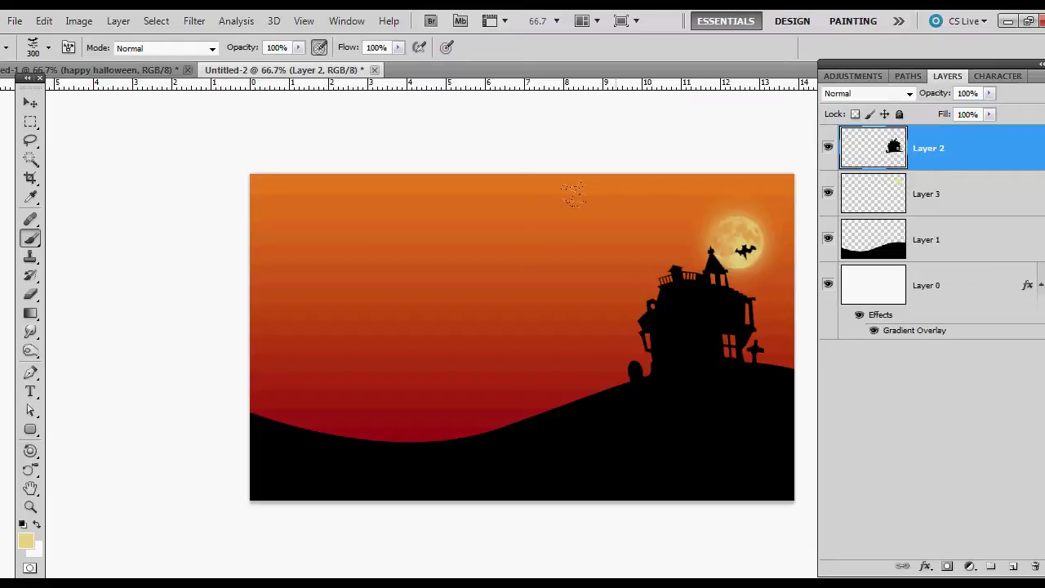
left_click(574, 194)
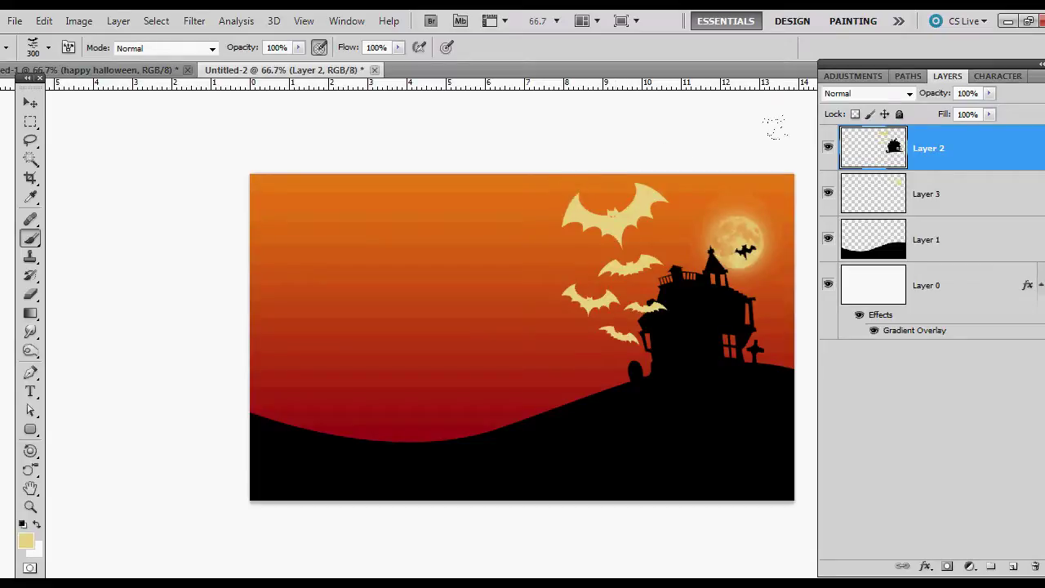
key("ctrl+z")
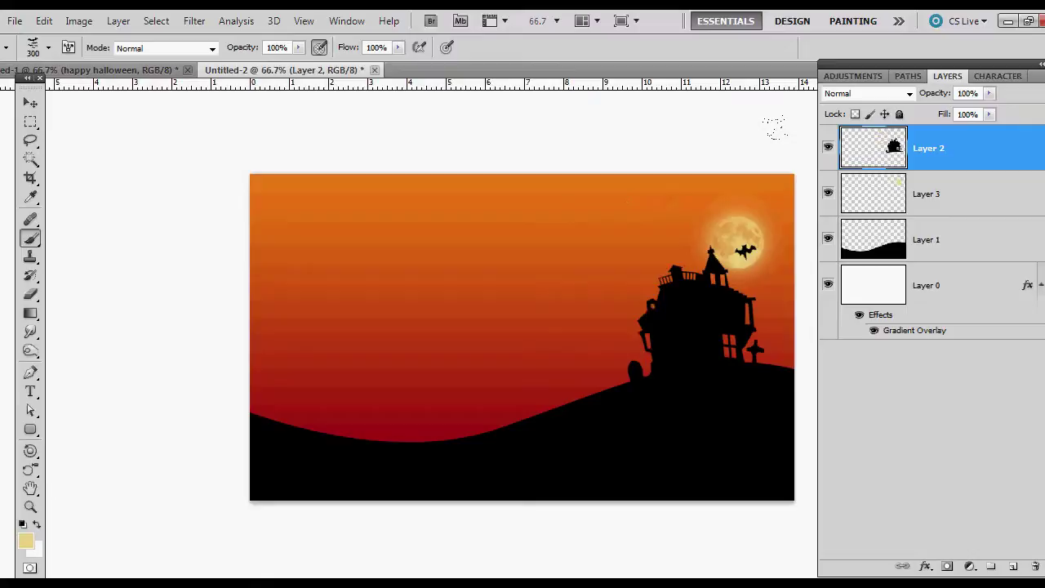
On Layer 3, stamp black bats above the haunted house.
left_click(979, 205)
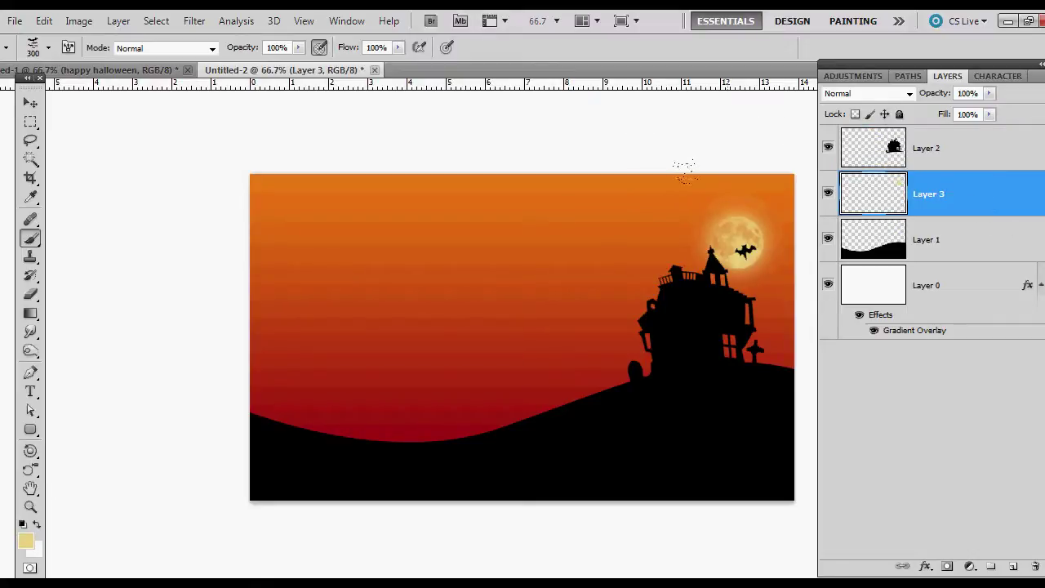
key("d")
left_click(571, 189)
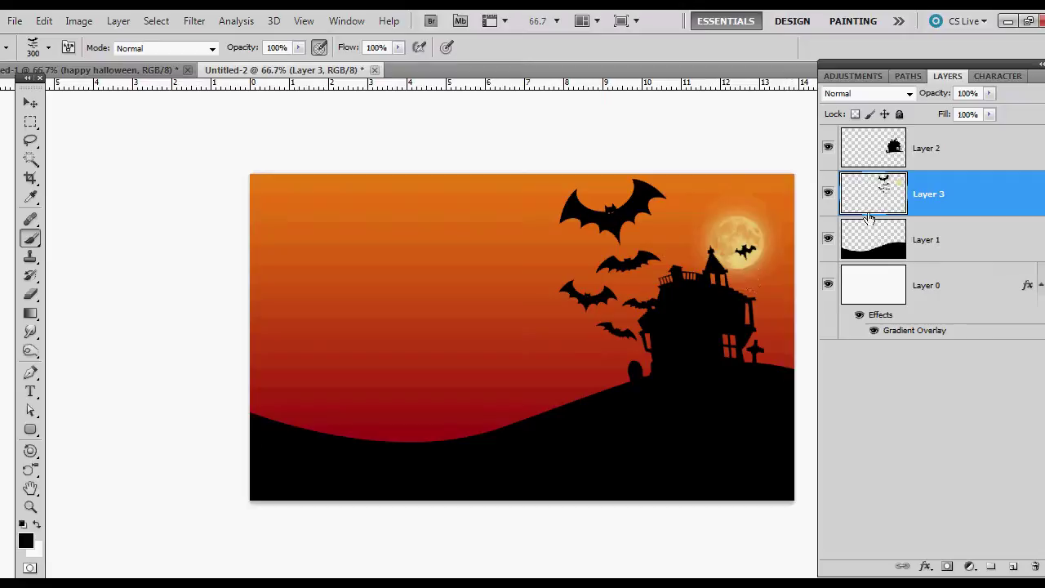
Enable Flip X, shrink the brush, and stamp smaller mirrored bats beside the moon.
left_click(69, 47)
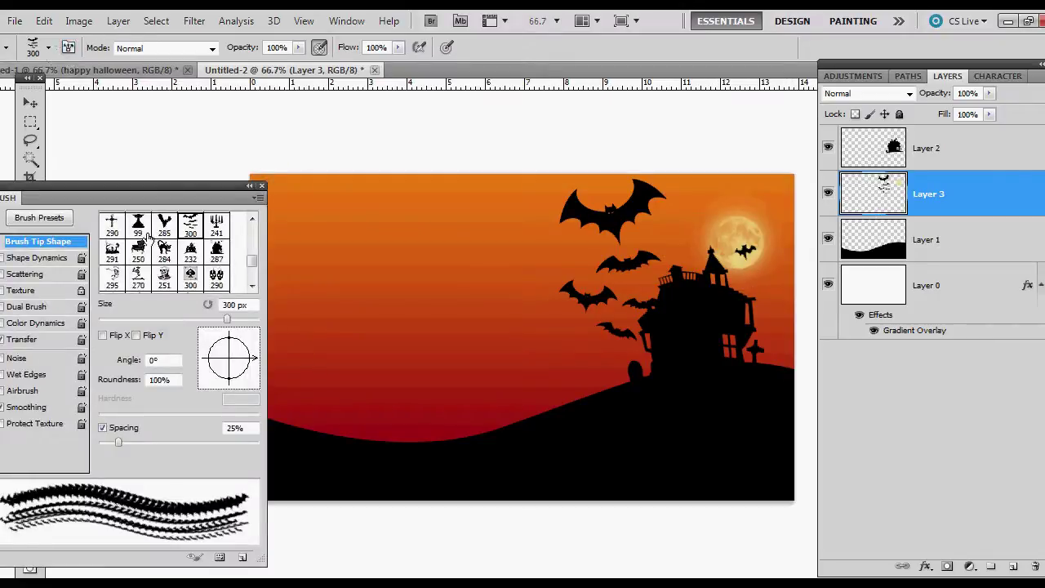
left_click(104, 336)
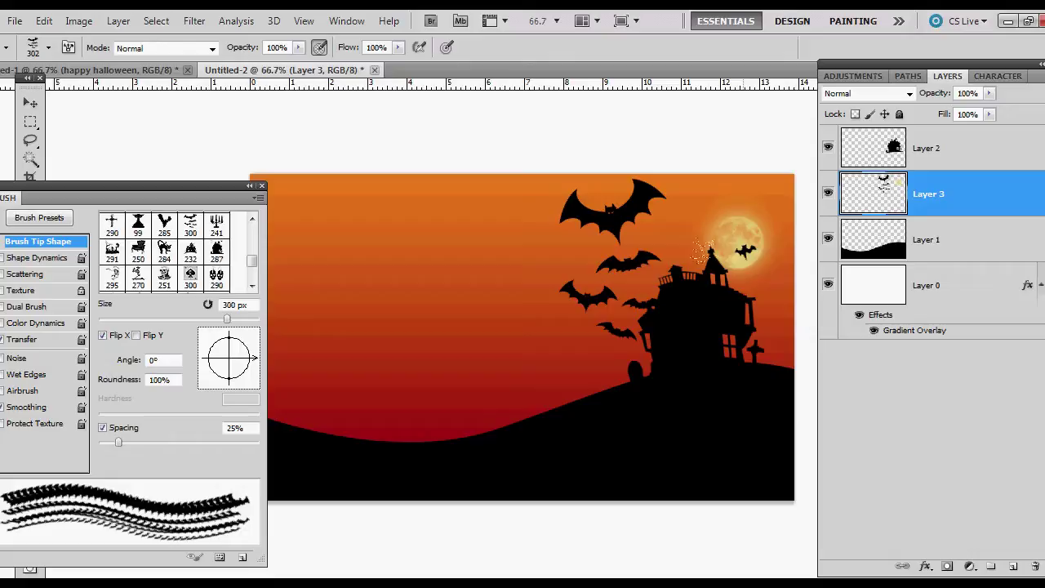
key("bracketleft")
key("bracketleft")
key("bracketleft")
key("bracketleft")
key("bracketleft")
key("bracketleft")
left_click(758, 280)
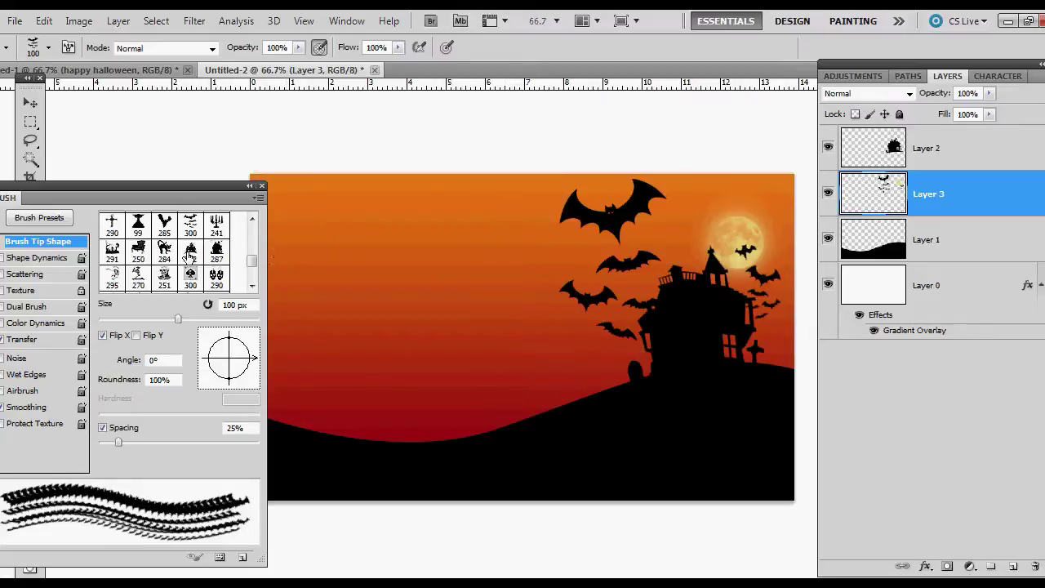
left_click_drag(174, 188, 181, 154)
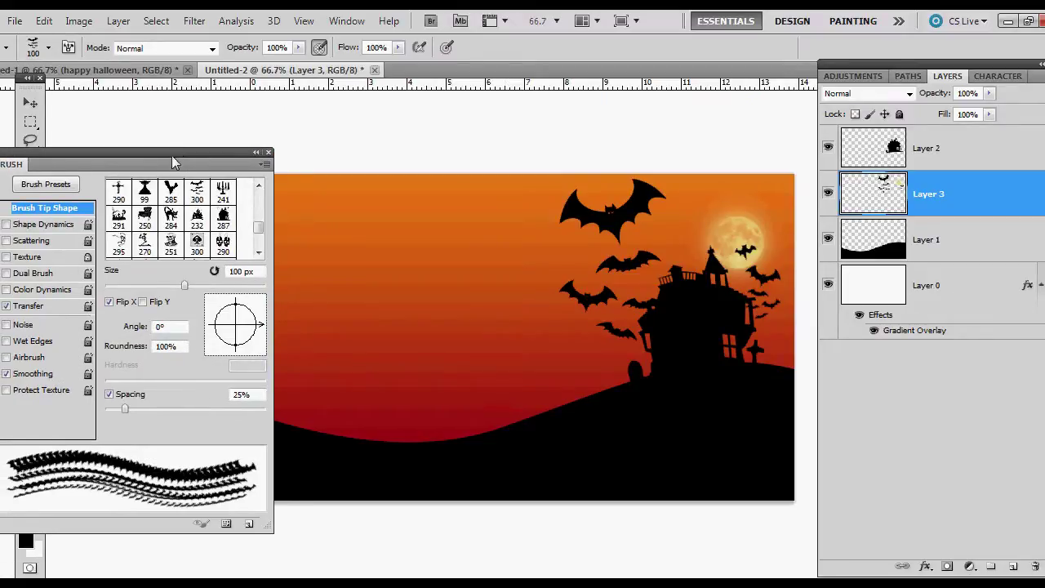
left_click(269, 153)
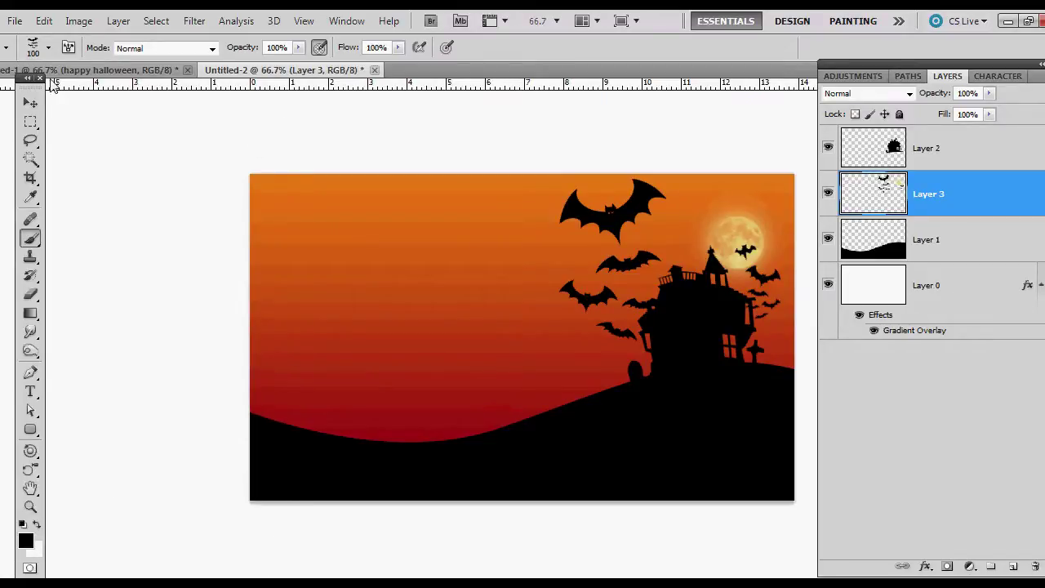
Stamp a large bare dead tree at the left edge using the 528 px tree brush.
left_click(33, 49)
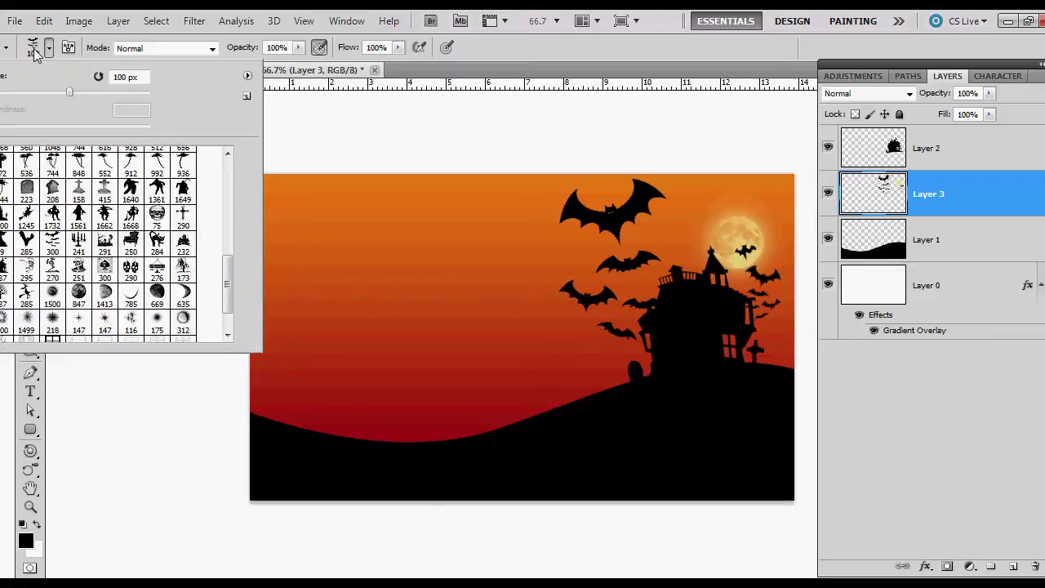
scroll(48, 186, "up", 2)
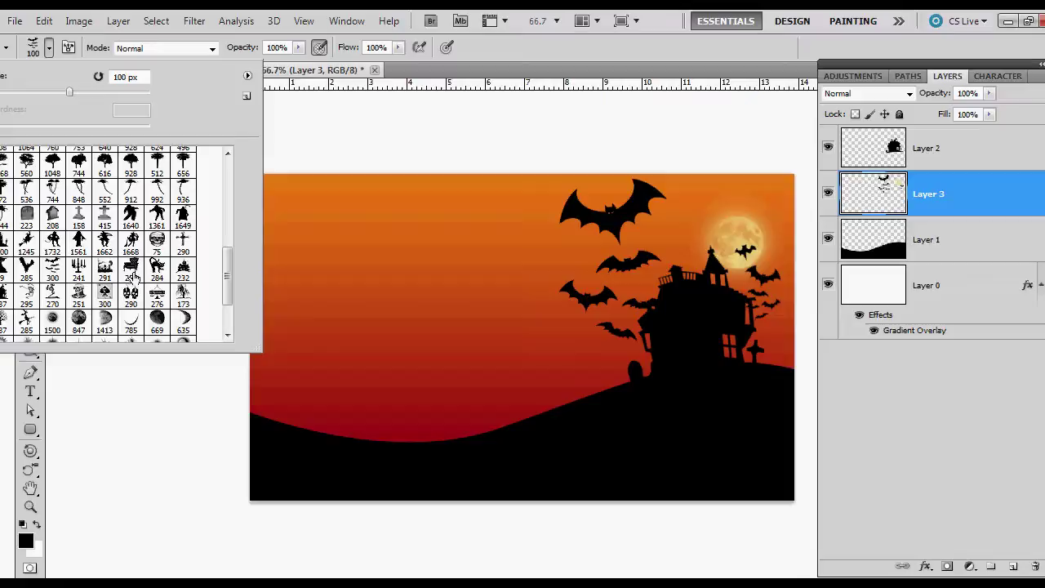
scroll(118, 281, "down", 3)
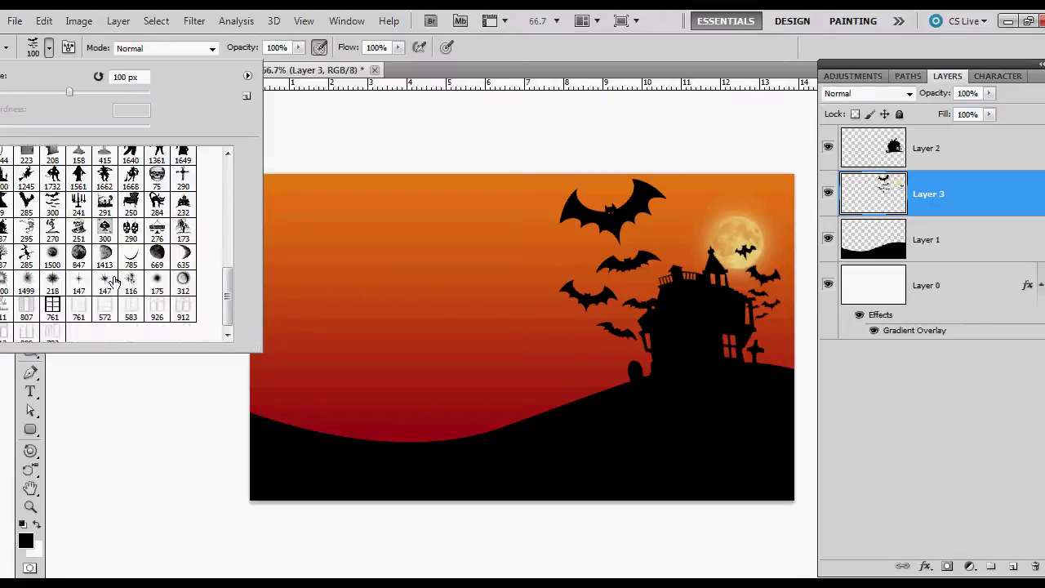
scroll(114, 281, "up", 10)
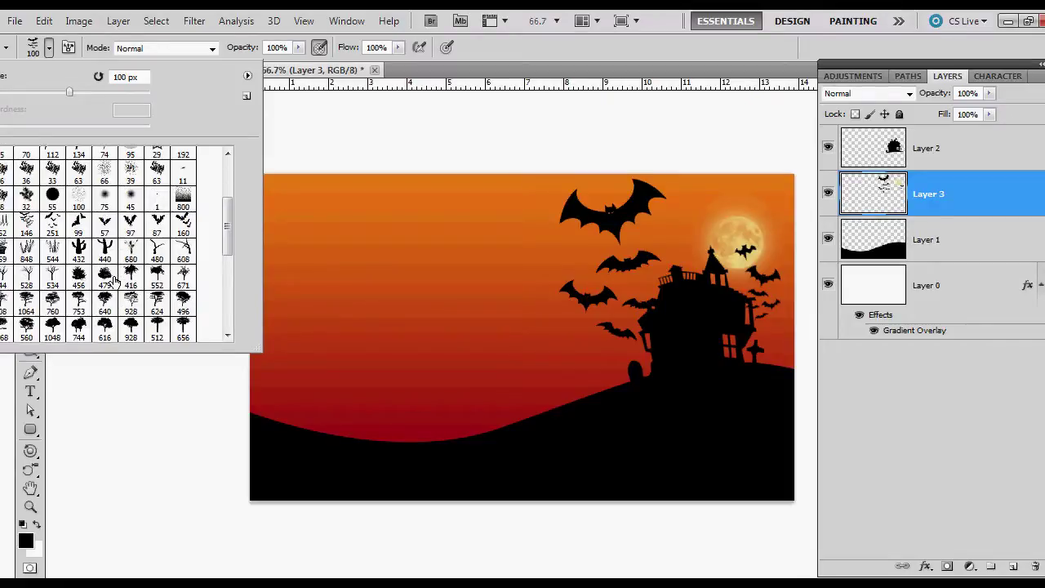
left_click(33, 281)
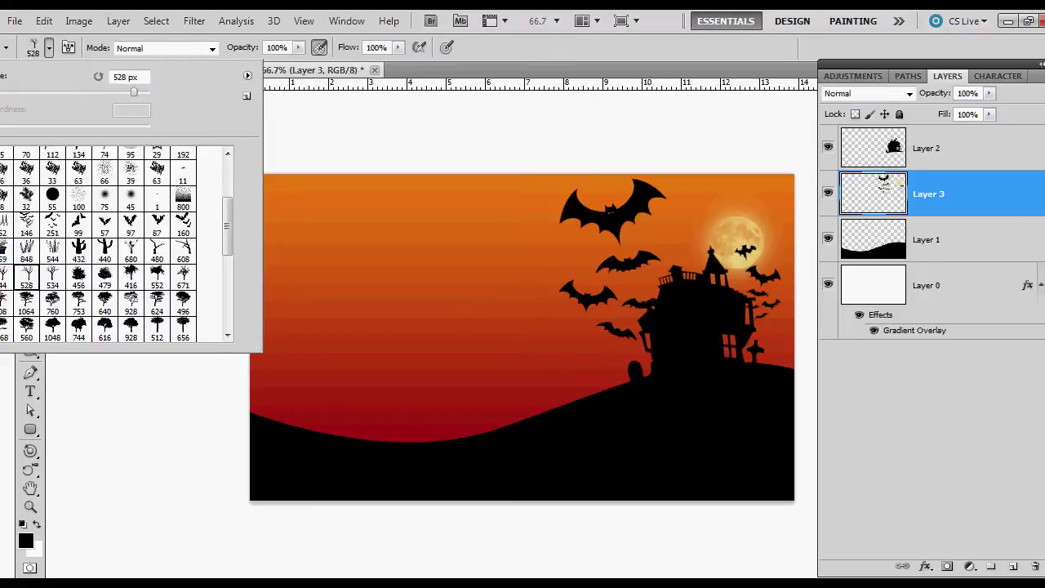
left_click(481, 55)
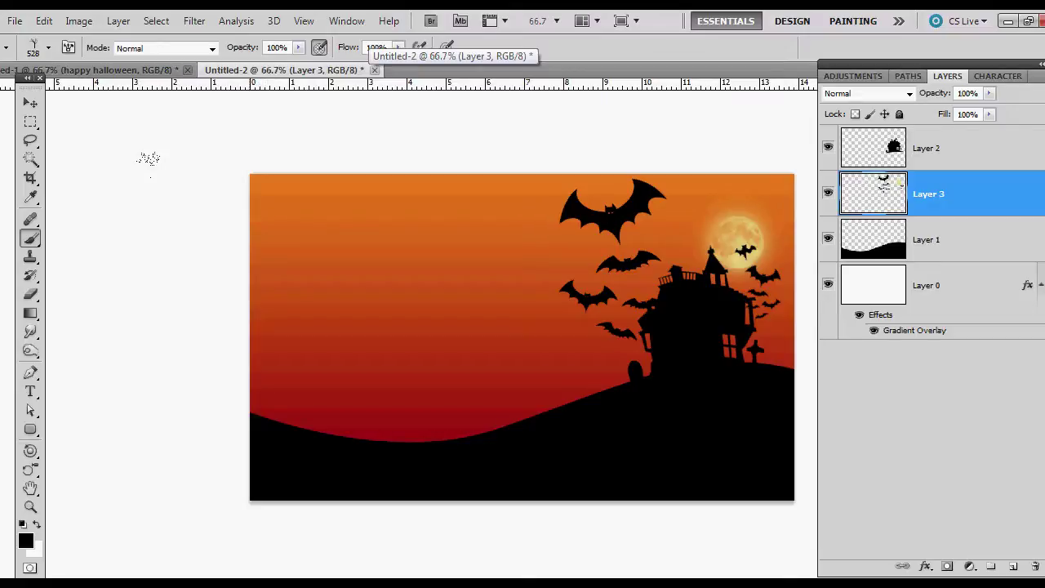
left_click(149, 159)
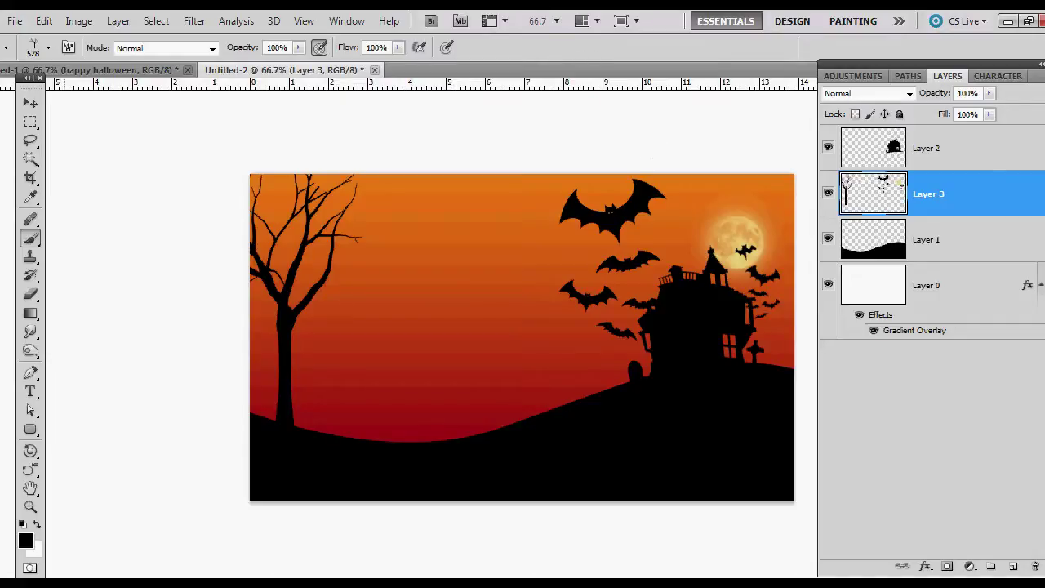
Stamp a small tree beside the haunted house with the 534 tree brush at 125 px.
left_click(33, 48)
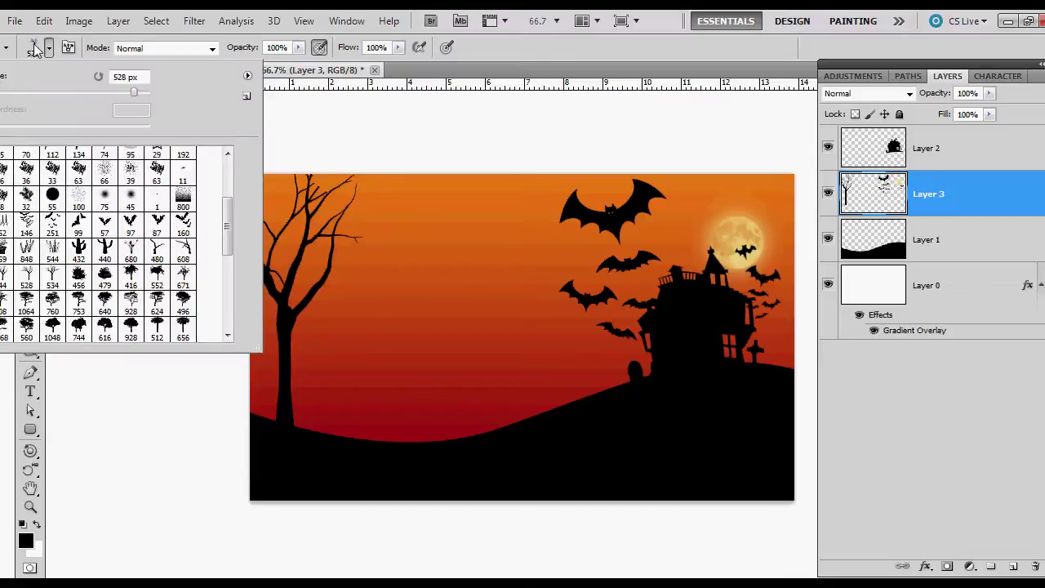
scroll(97, 237, "up", 2)
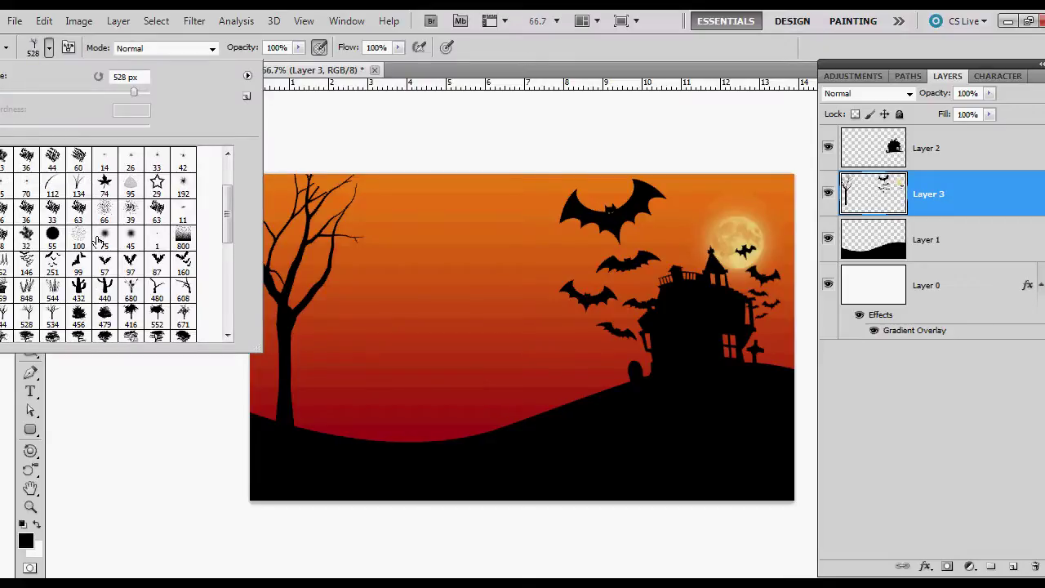
left_click(53, 304)
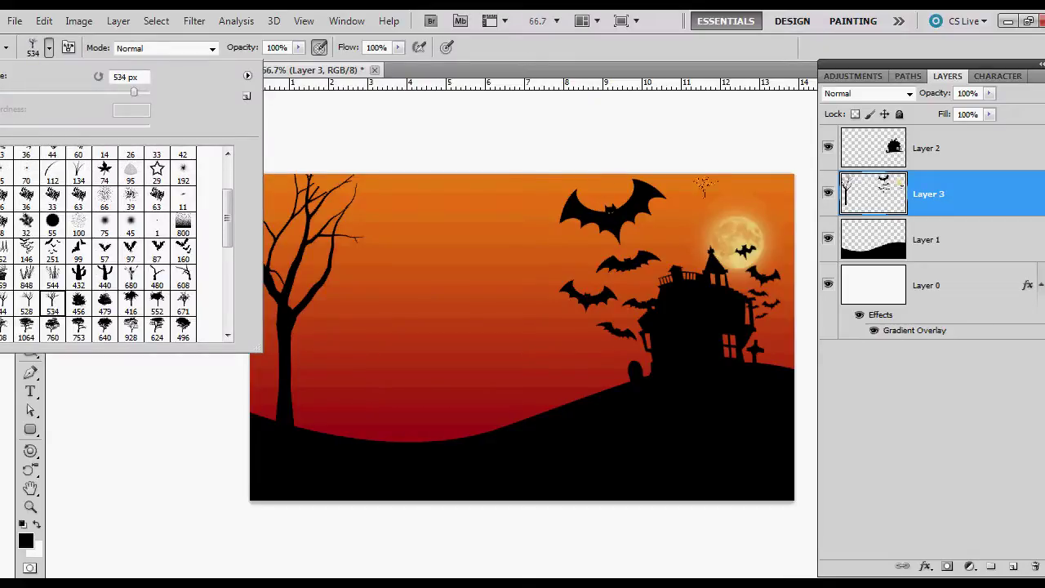
left_click(752, 56)
key("bracketleft")
key("bracketleft")
key("bracketleft")
key("bracketleft")
key("bracketleft")
key("bracketleft")
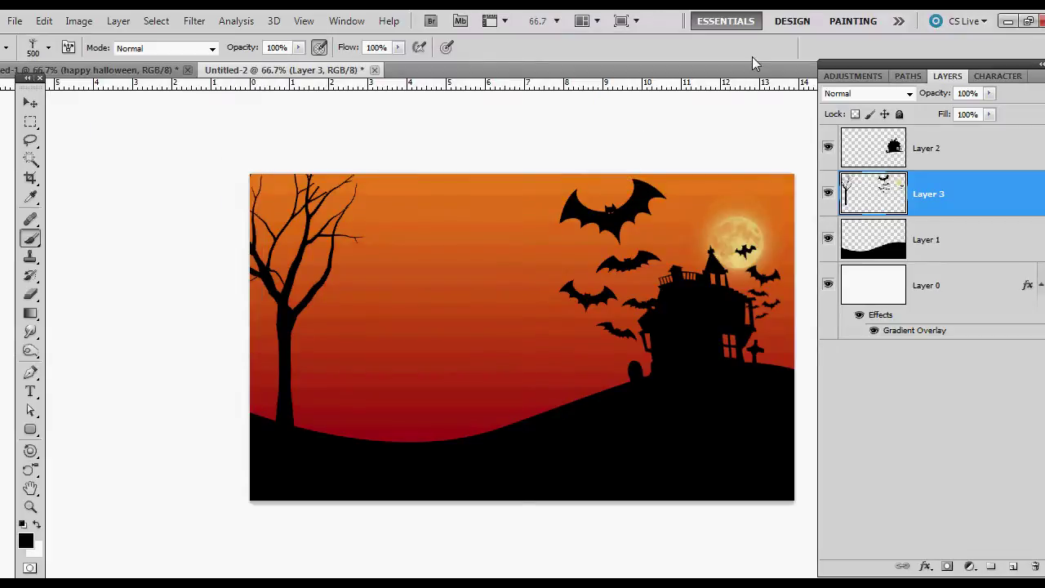
key("bracketleft")
key("bracketleft")
left_click(765, 314)
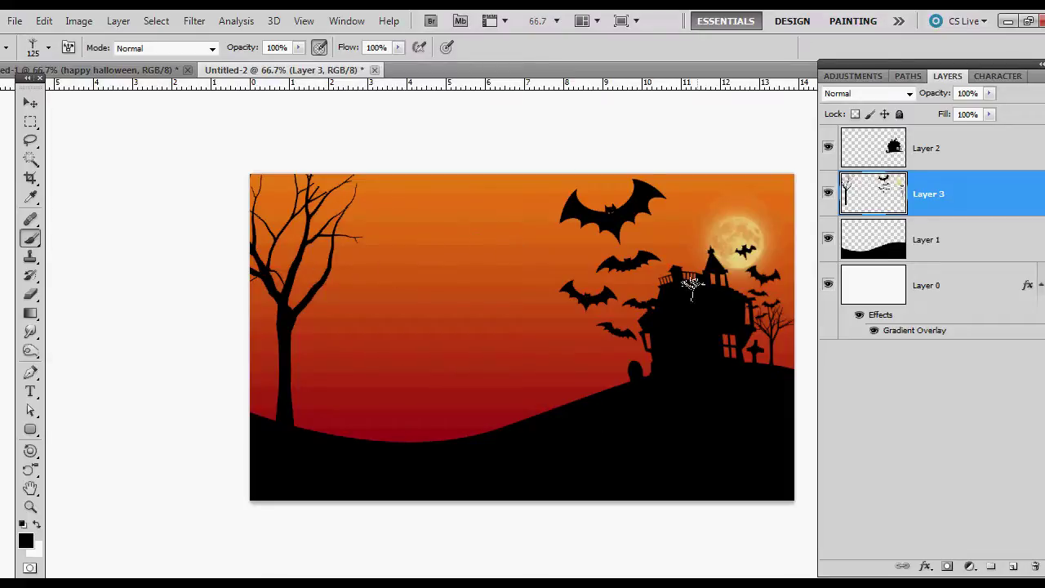
Add an empty Layer 4 above Layer 3 and select the hard round brush.
left_click(976, 159)
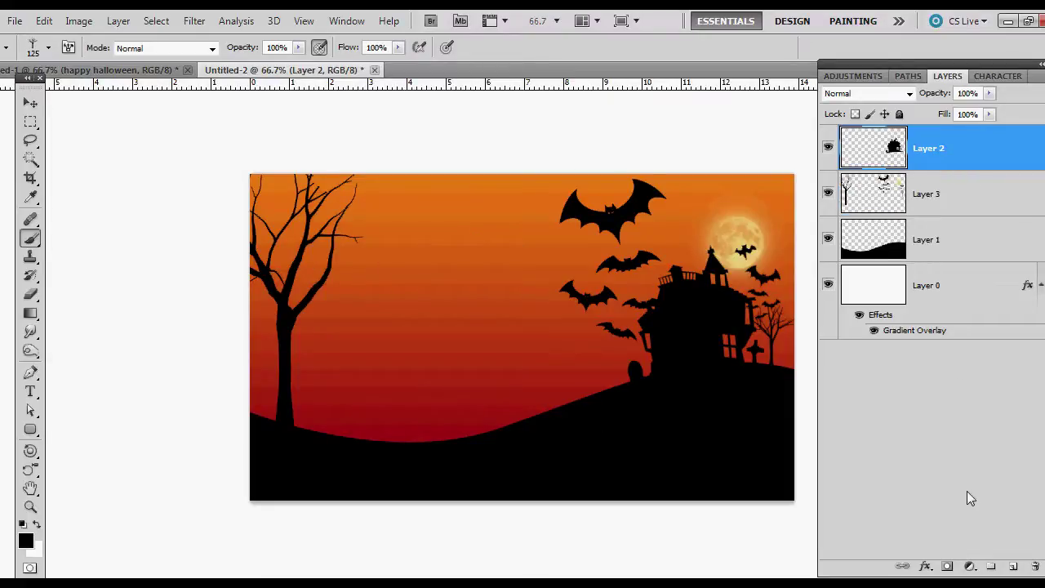
left_click(954, 197)
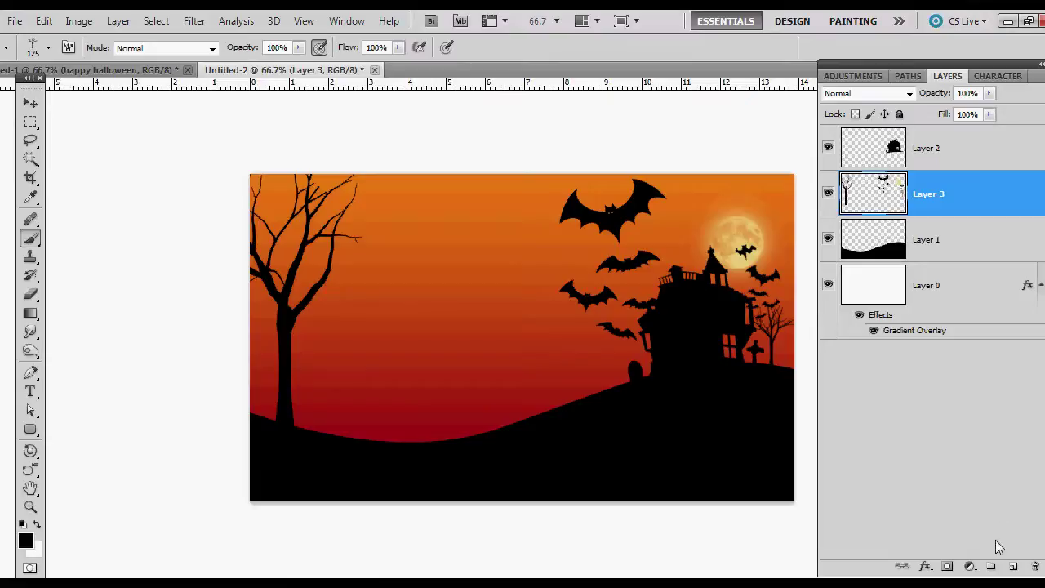
left_click(1011, 567)
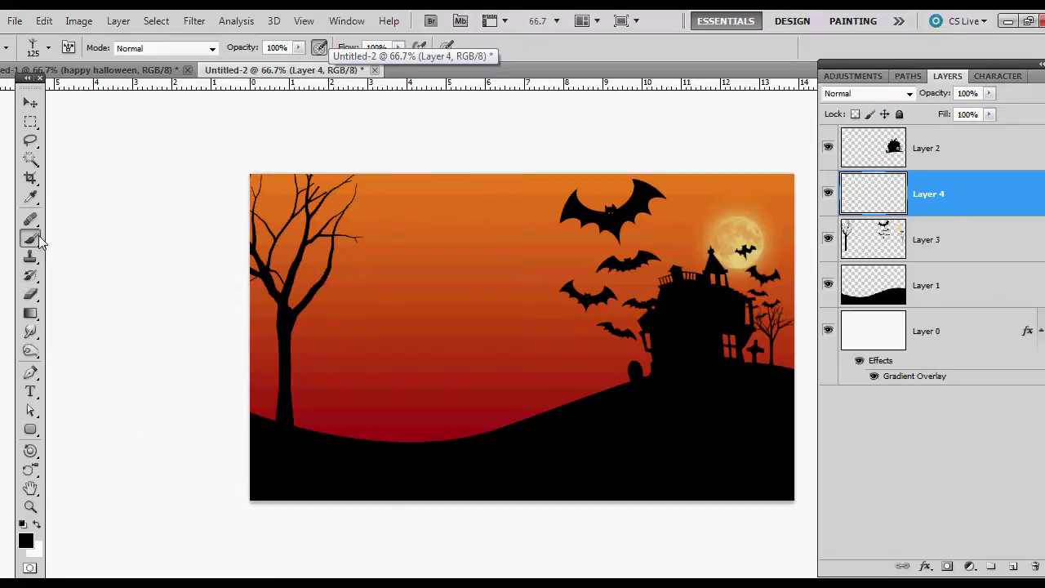
left_click(33, 48)
scroll(41, 200, "up", 3)
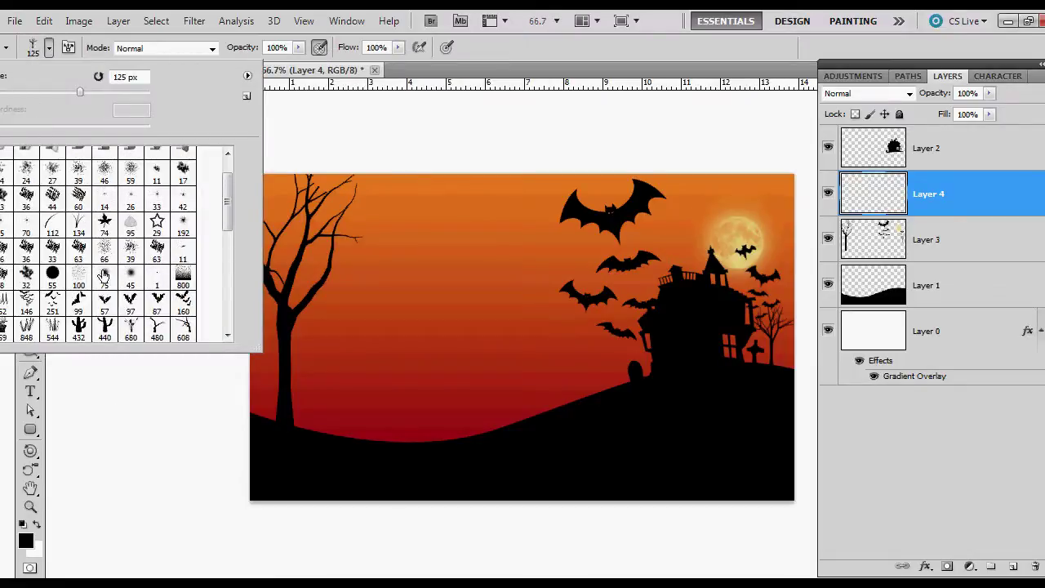
left_click(27, 159)
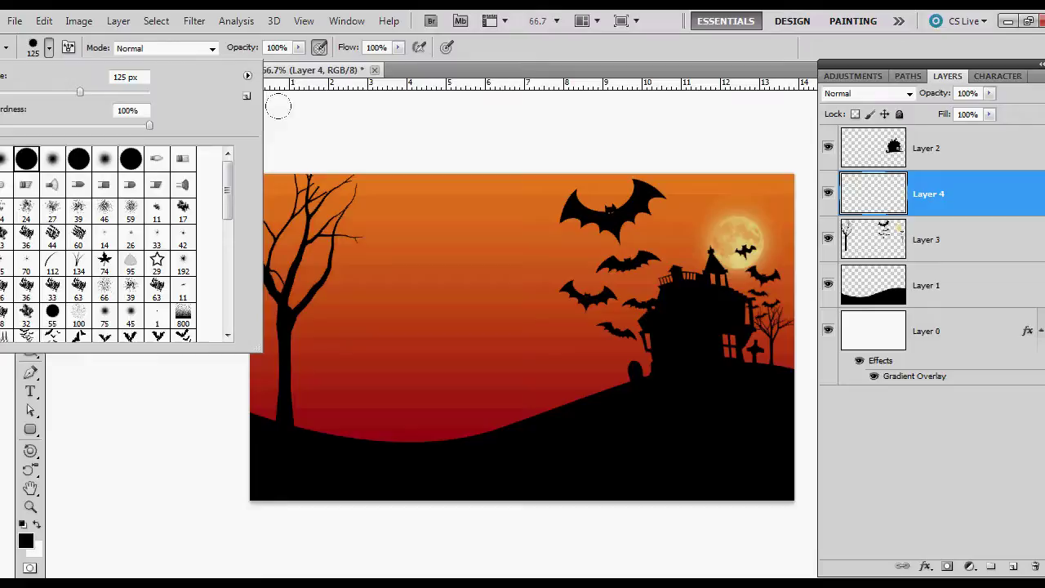
left_click(585, 65)
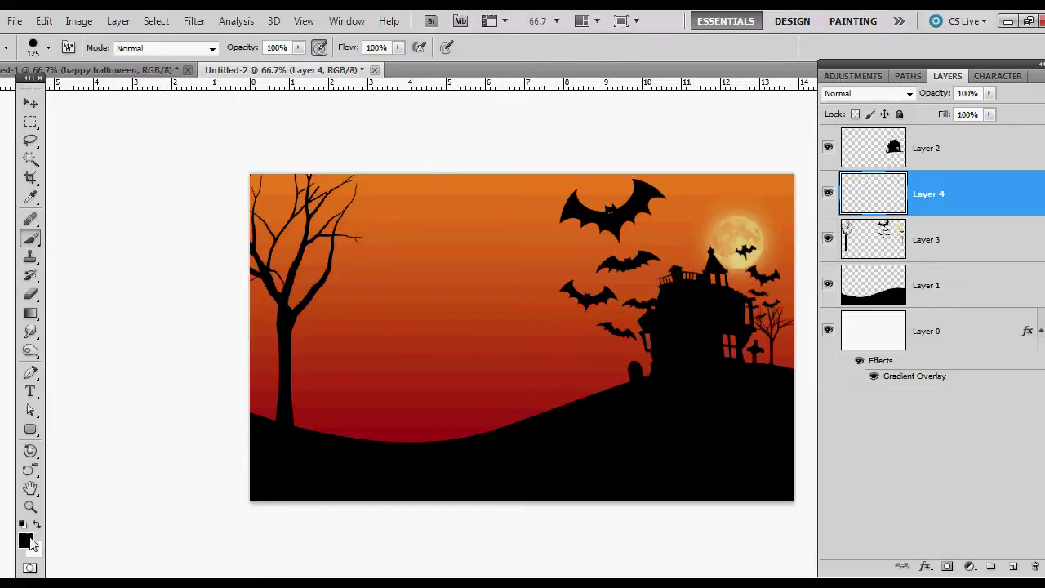
Set the foreground colour to a fully saturated bright yellow.
left_click(33, 542)
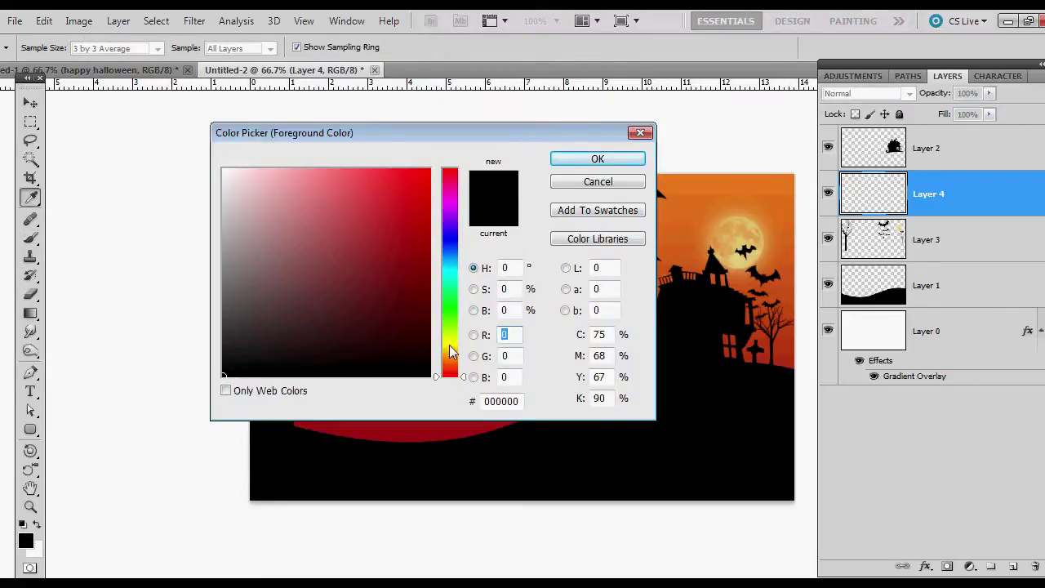
left_click(450, 343)
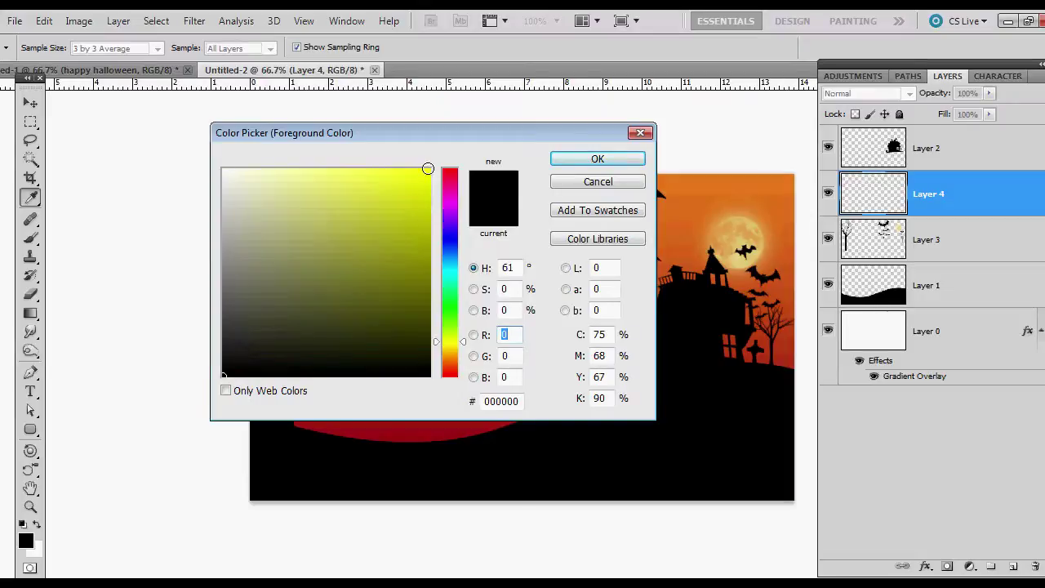
left_click(428, 171)
left_click(558, 161)
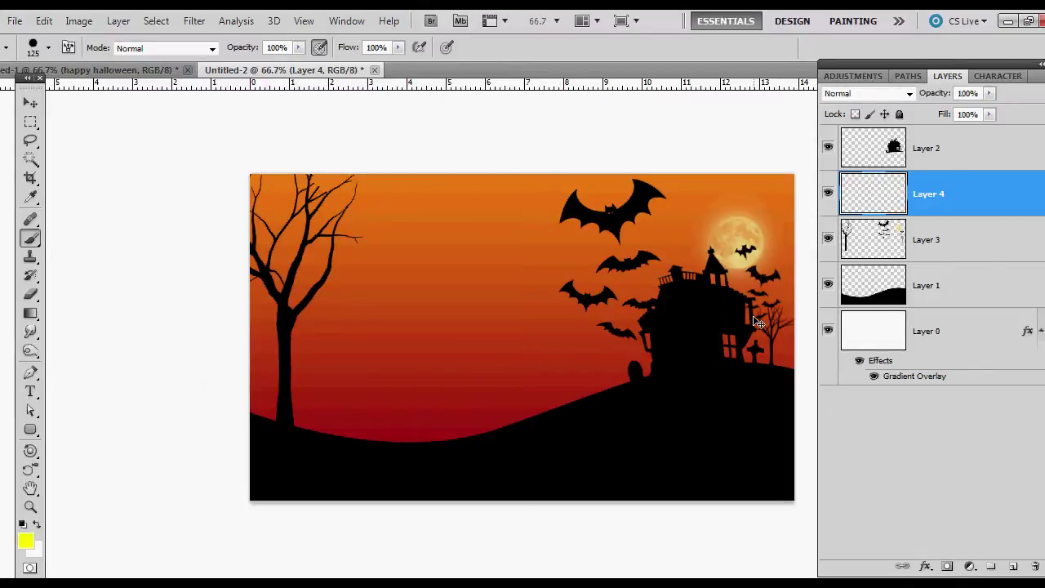
At 400% zoom, paint the haunted house's upper and lower windows bright yellow on Layer 4.
key("ctrl+plus")
key("ctrl+plus")
key("ctrl+plus")
key("ctrl+plus")
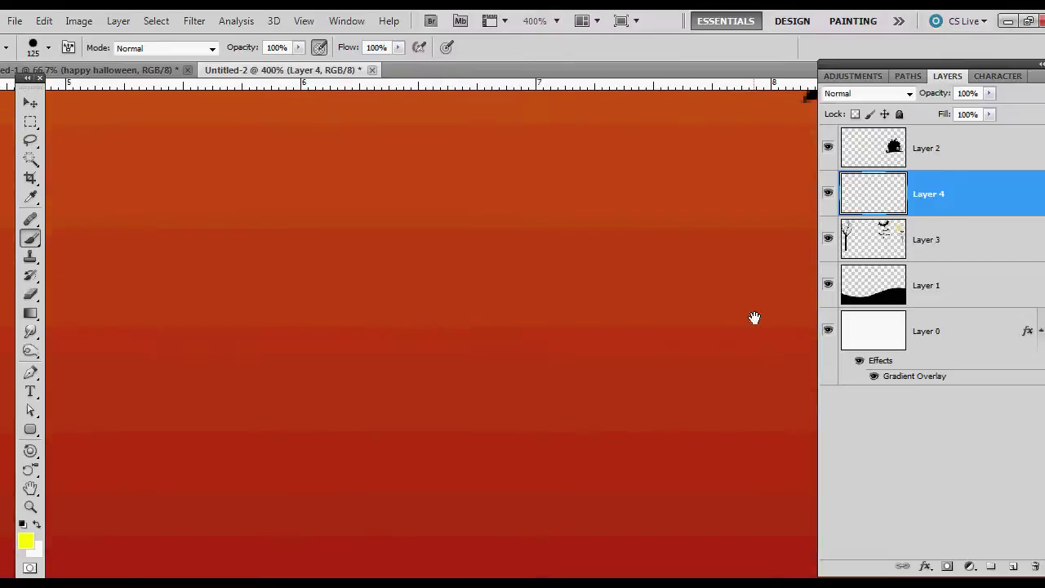
left_click_drag(782, 340, 336, 306)
left_click_drag(394, 319, 520, 446)
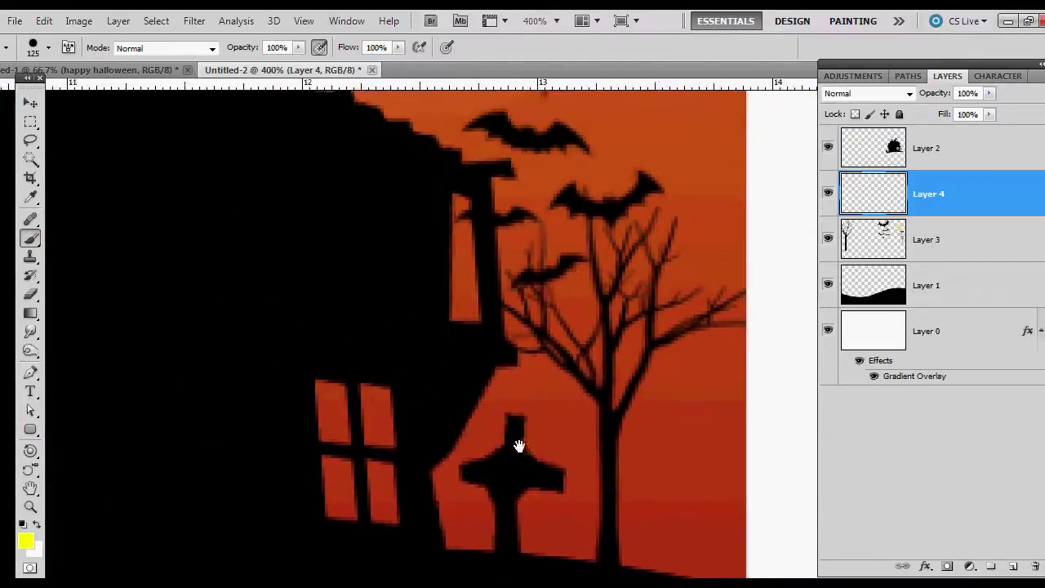
left_click_drag(269, 268, 434, 316)
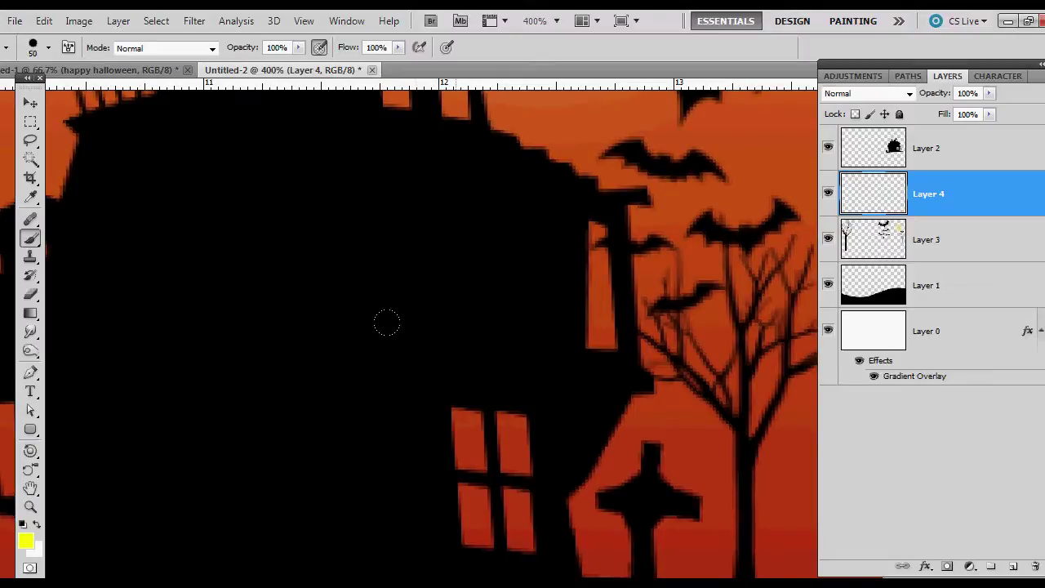
left_click_drag(417, 377, 422, 443)
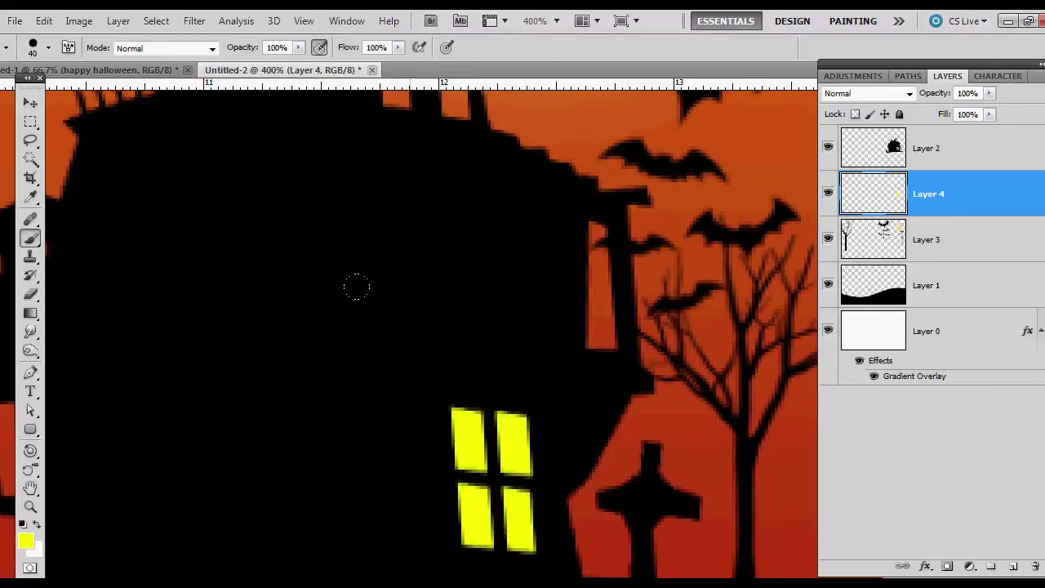
scroll(356, 286, "up", 5)
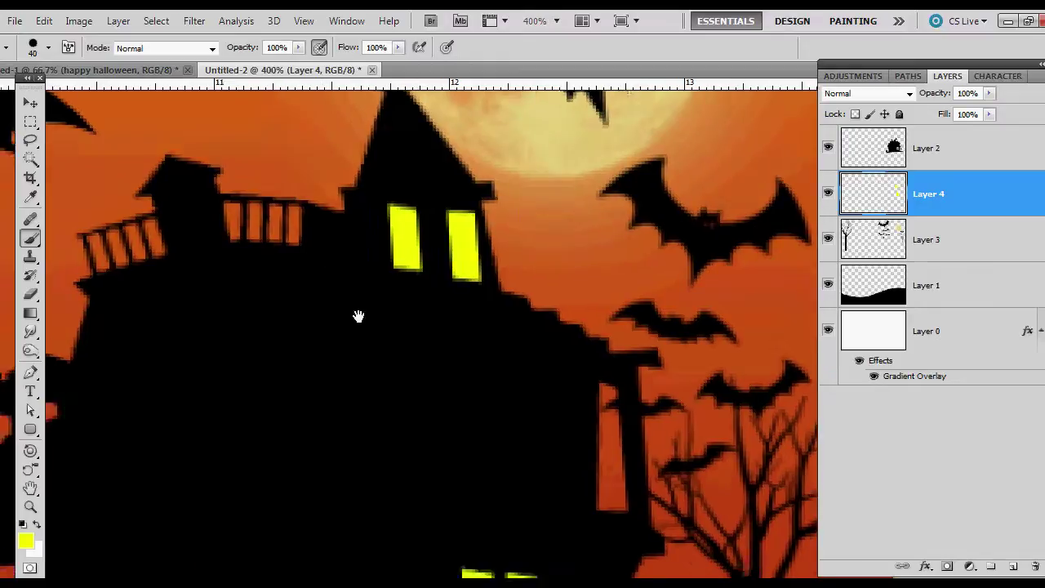
left_click_drag(357, 316, 454, 298)
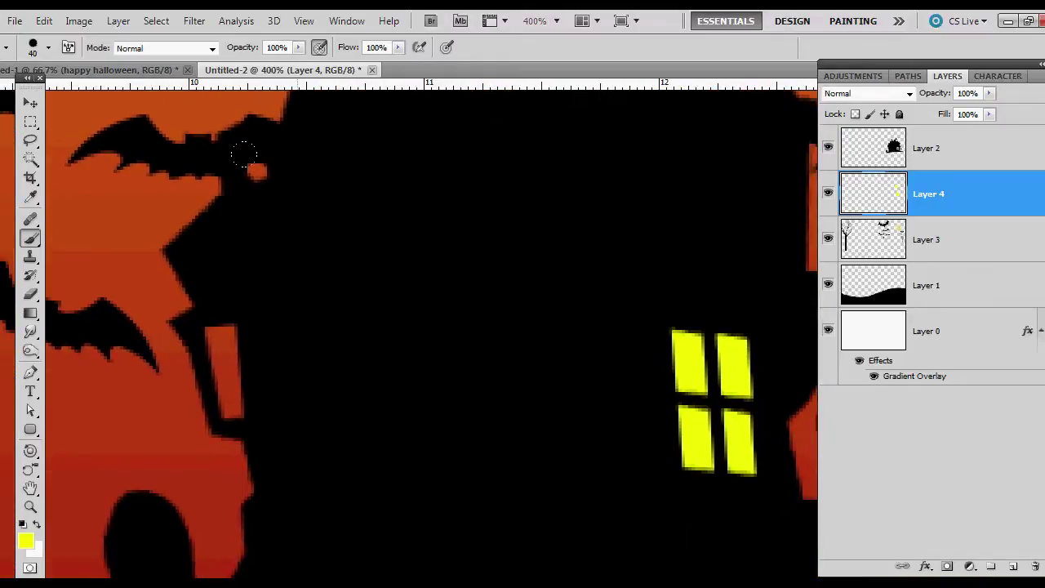
left_click(255, 166)
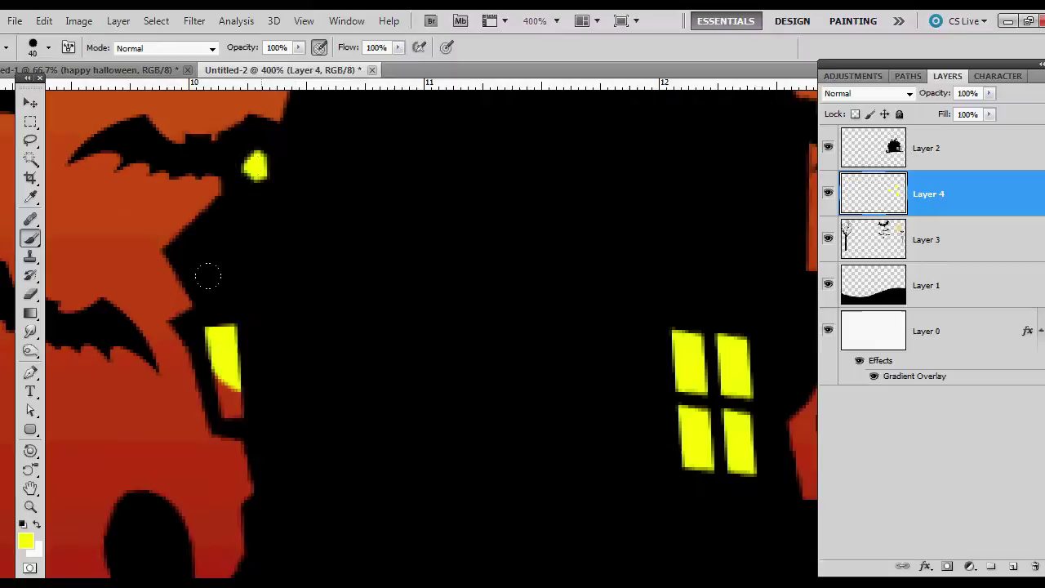
left_click_drag(222, 371, 231, 408)
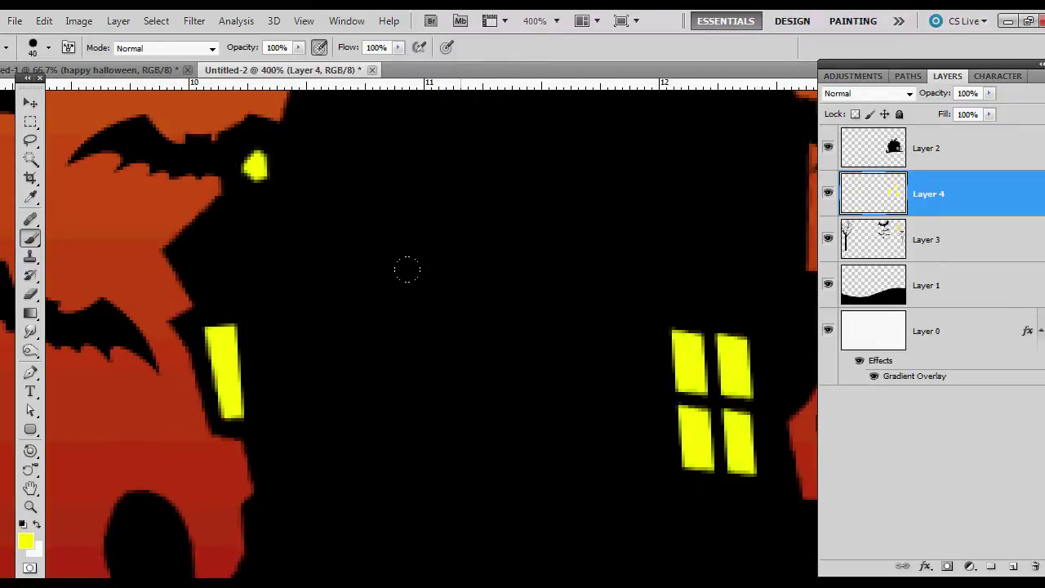
key("ctrl+1")
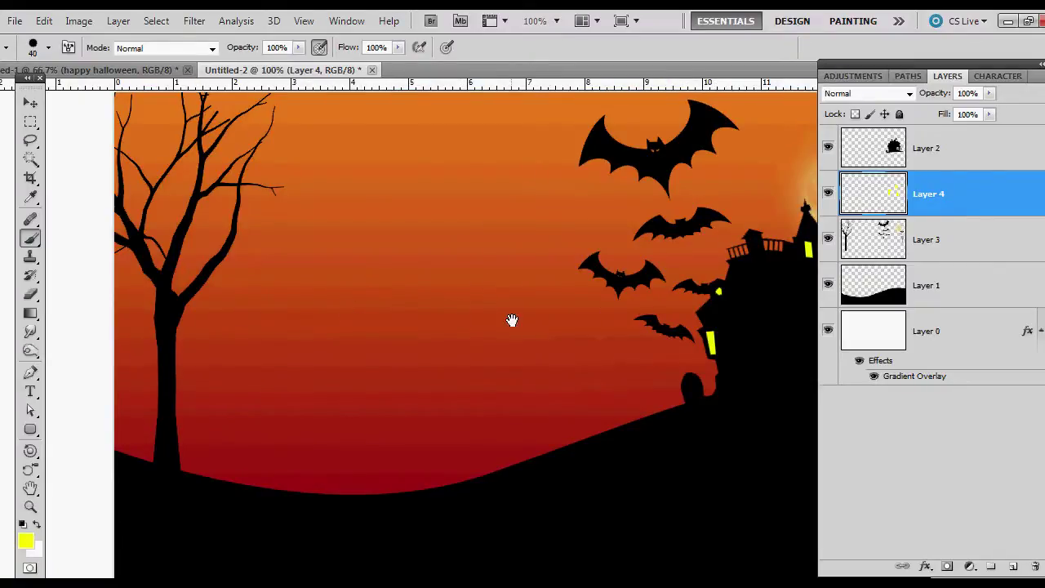
Move the Layers panel aside and lower Layer 4's opacity to 42%.
left_click_drag(902, 72, 978, 88)
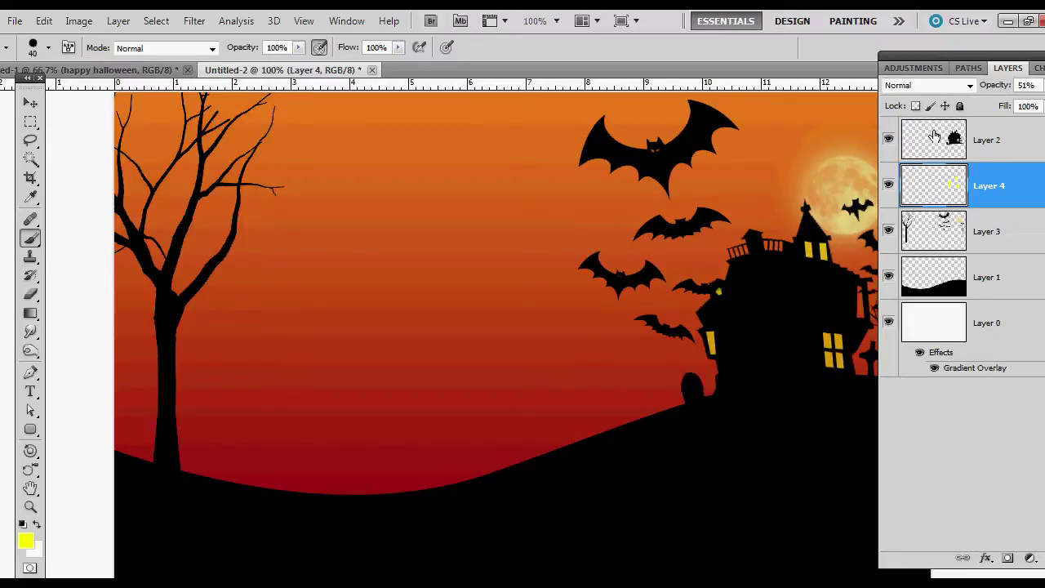
left_click_drag(985, 91, 910, 51)
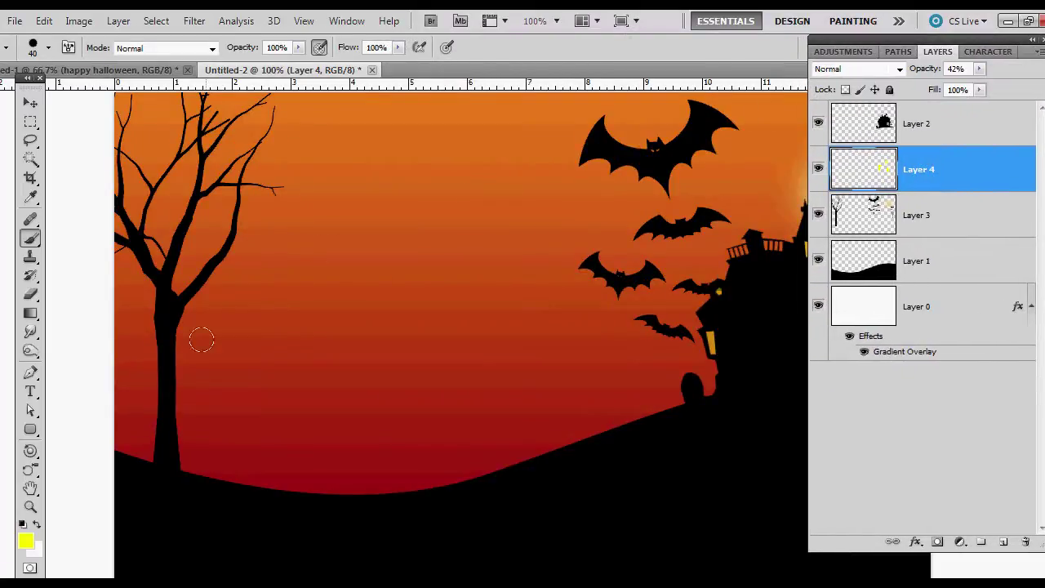
Choose the 1649 grim reaper brush shape from the brush presets.
left_click(35, 47)
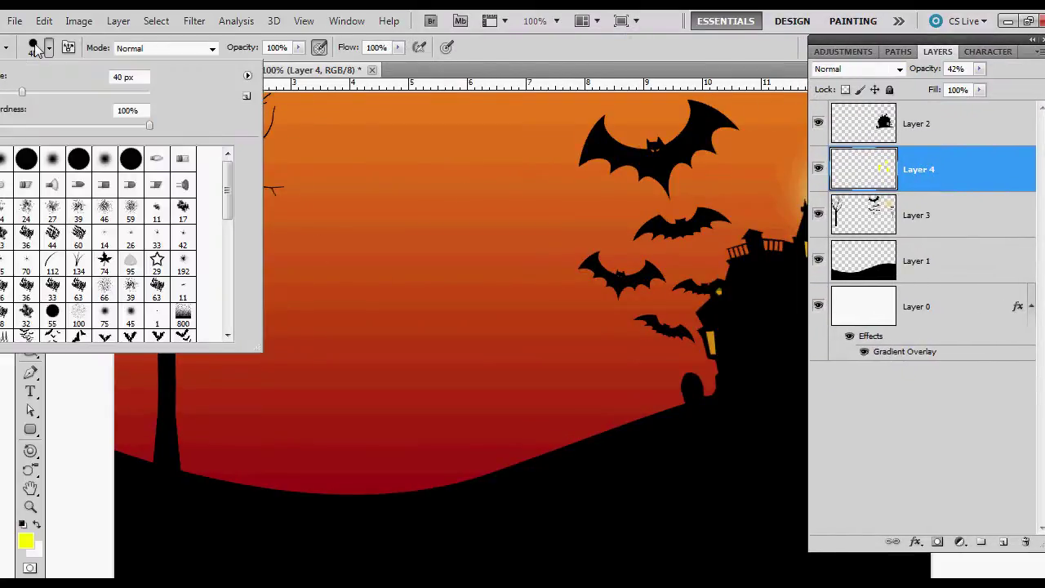
scroll(202, 260, "down", 2)
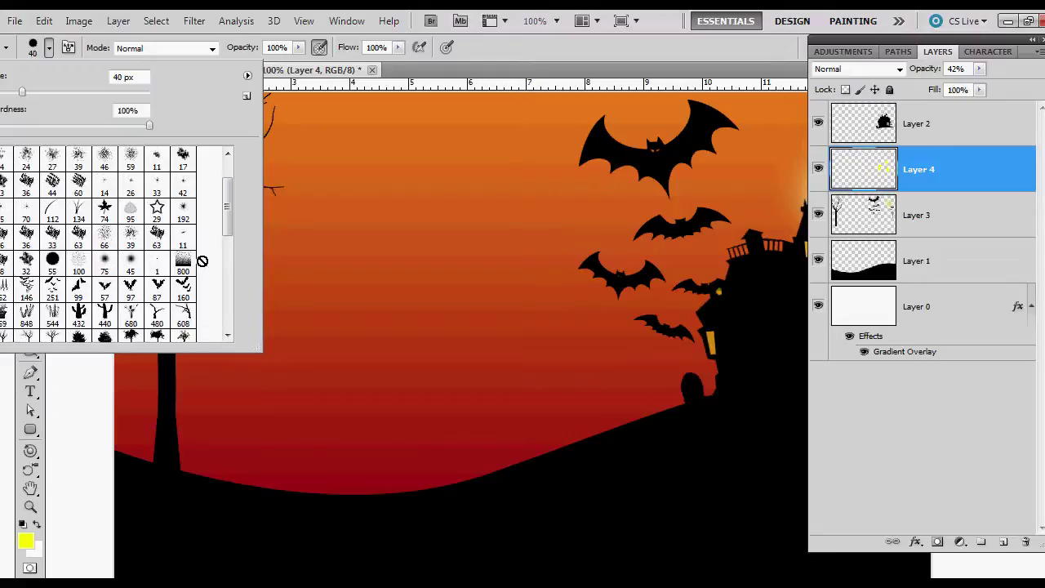
scroll(201, 260, "down", 1)
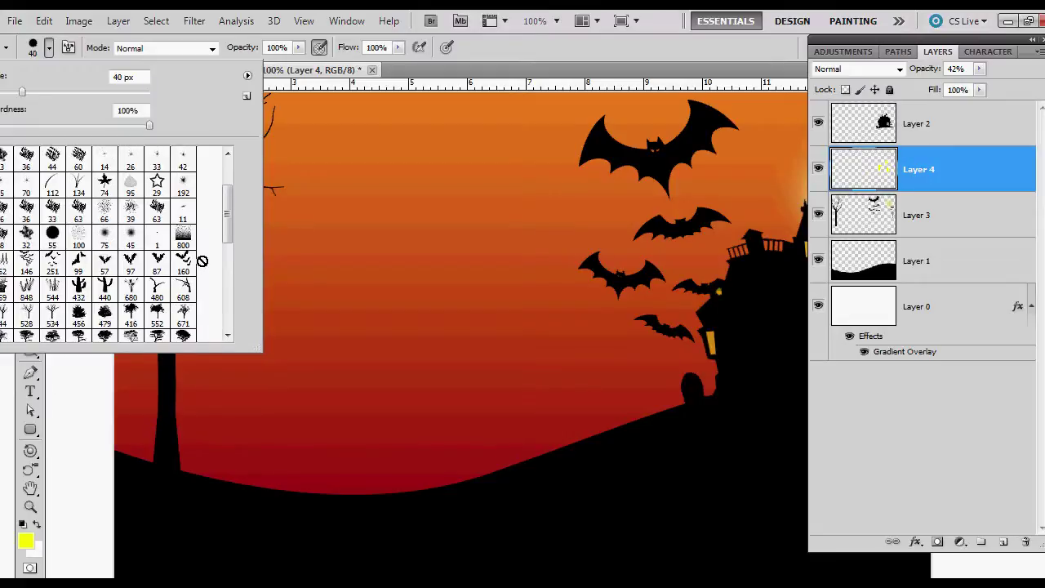
scroll(202, 261, "down", 3)
scroll(201, 261, "down", 2)
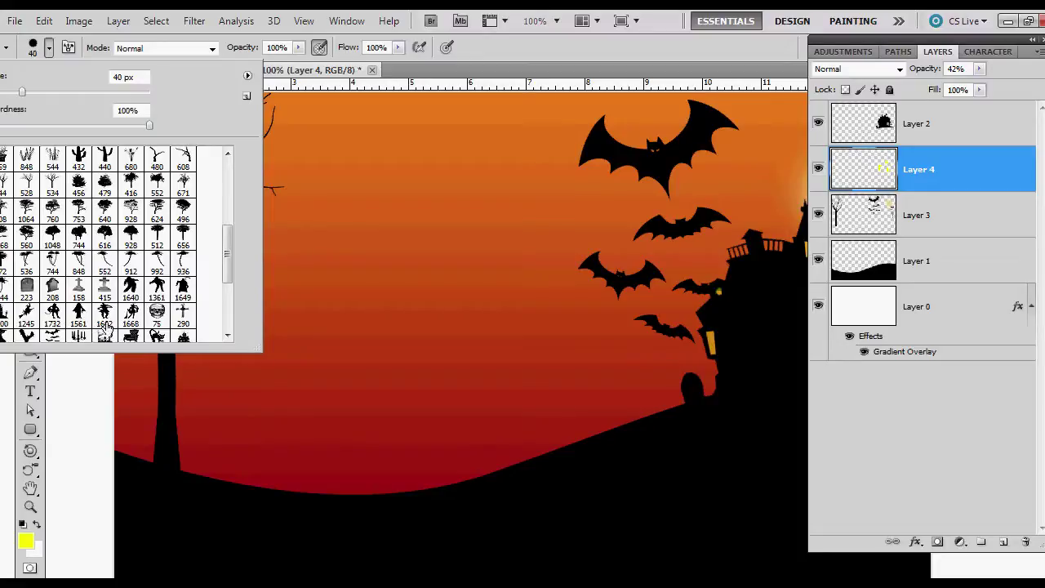
scroll(103, 320, "down", 1)
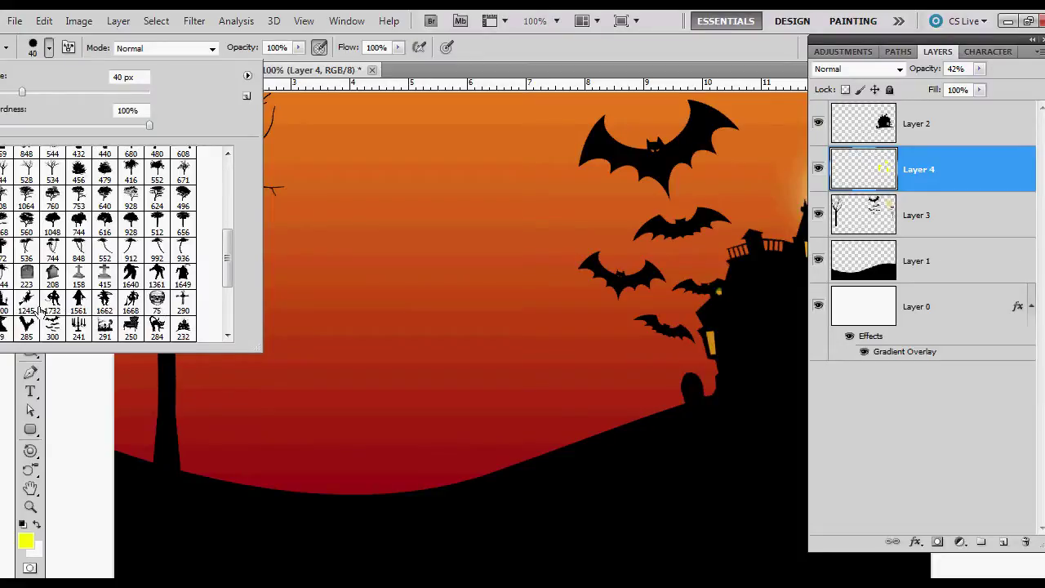
scroll(122, 298, "down", 1)
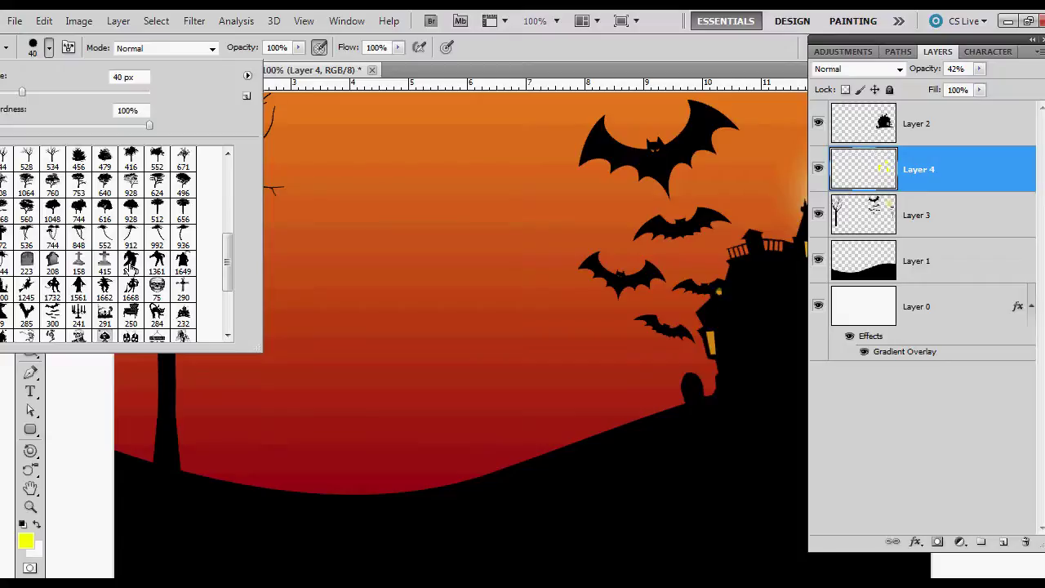
left_click(182, 261)
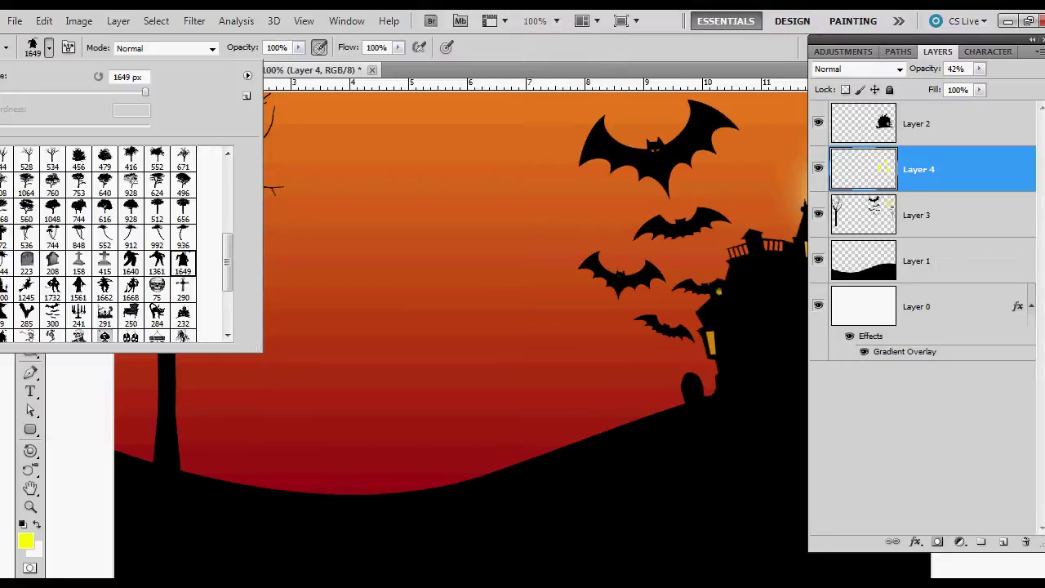
left_click(672, 49)
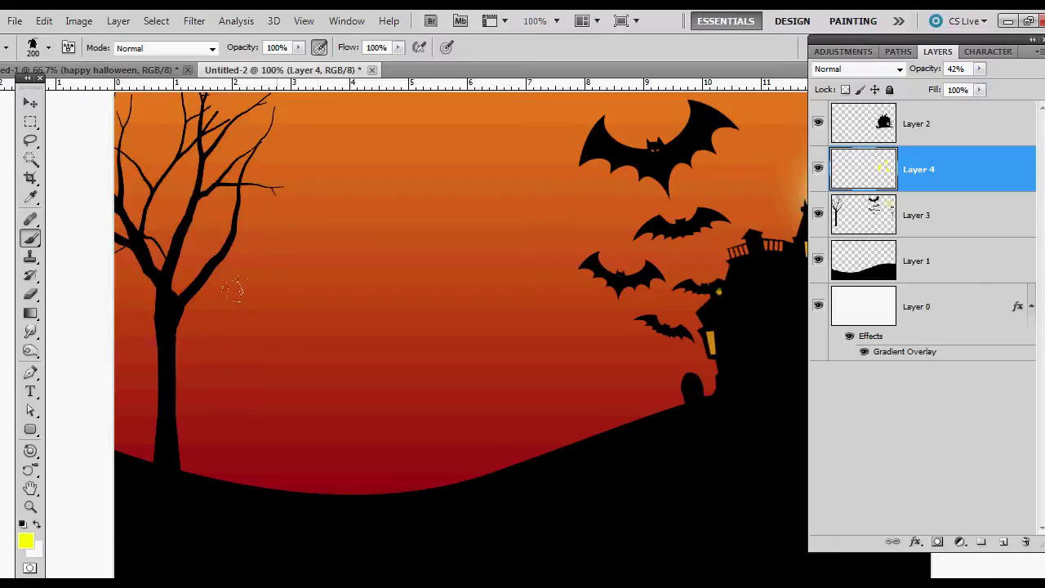
On a new Layer 5, stamp a black, slightly rotated grim reaper beside the left tree.
key("d")
left_click(1009, 542)
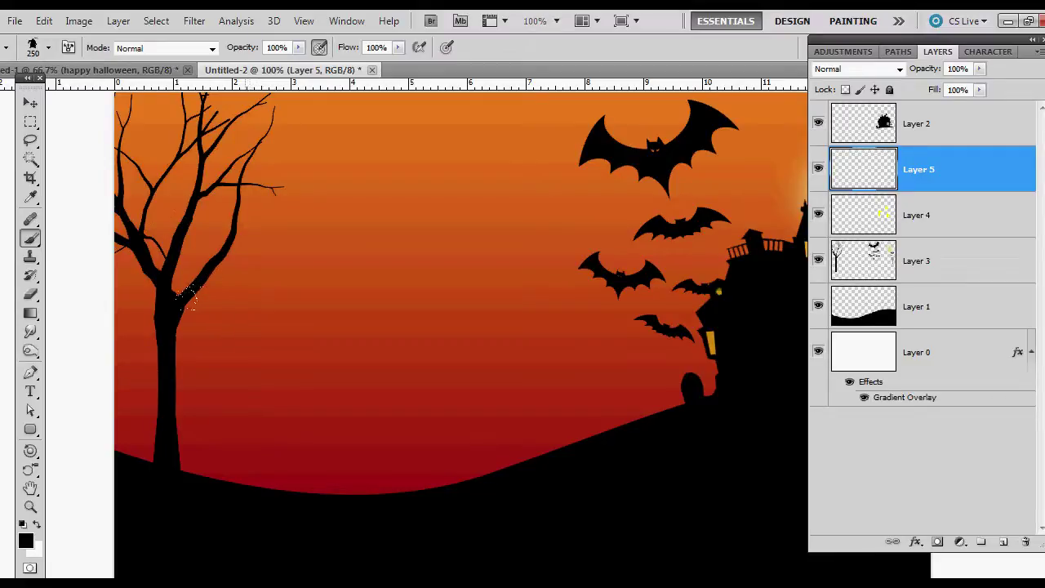
left_click(69, 47)
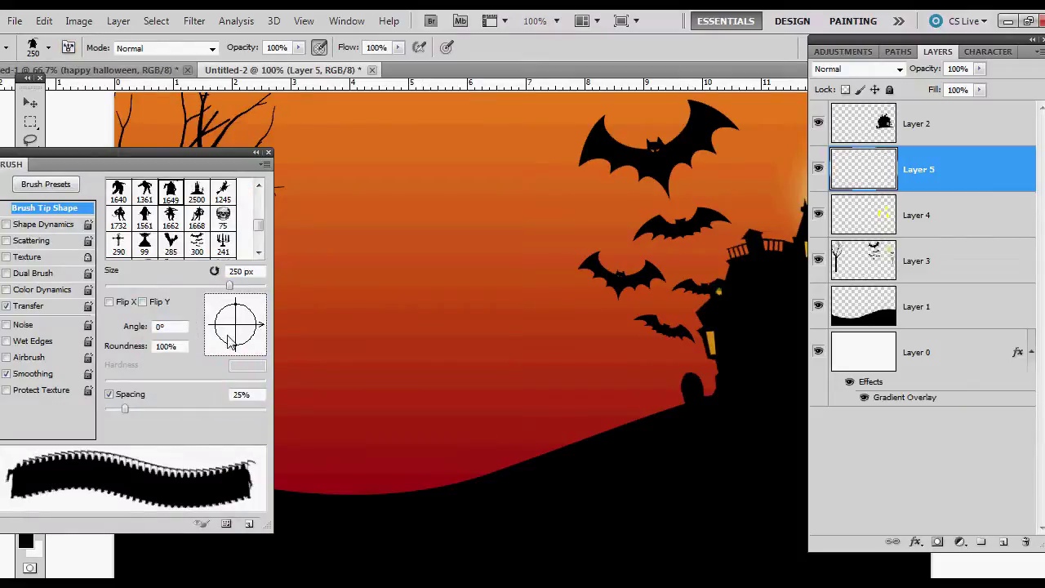
left_click_drag(250, 327, 258, 328)
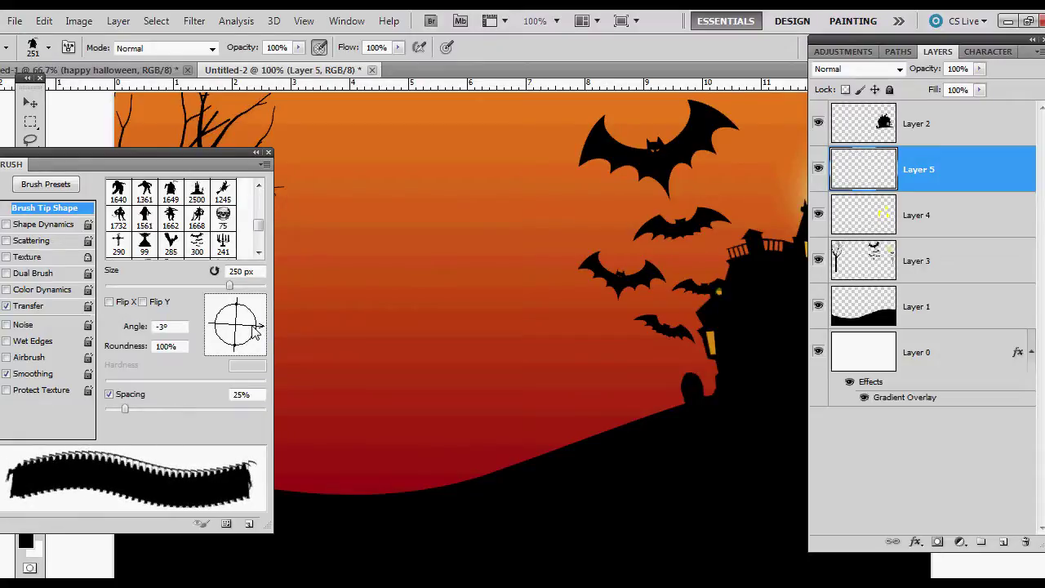
left_click(268, 152)
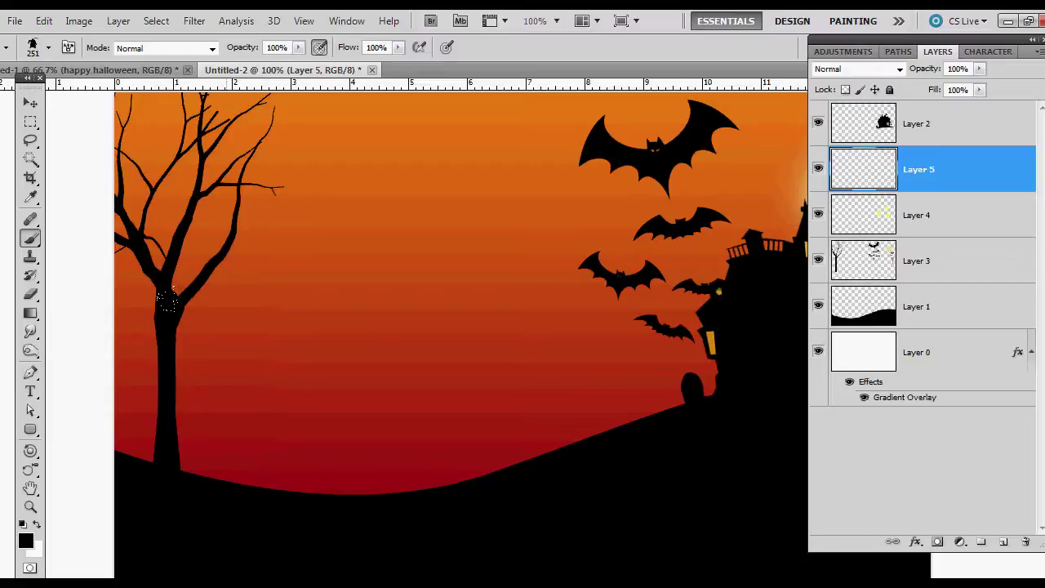
left_click(238, 386)
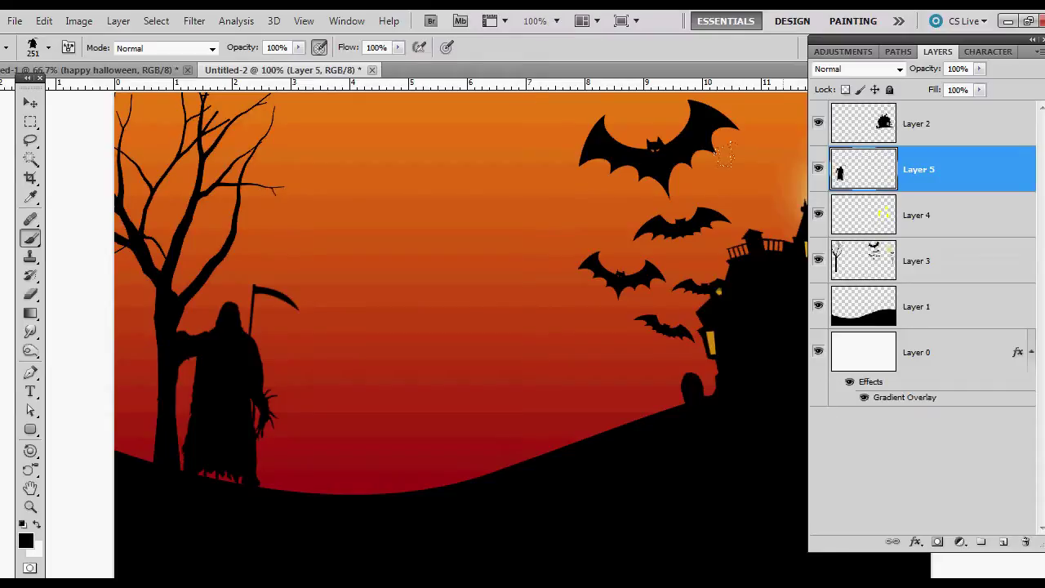
key("ctrl+minus")
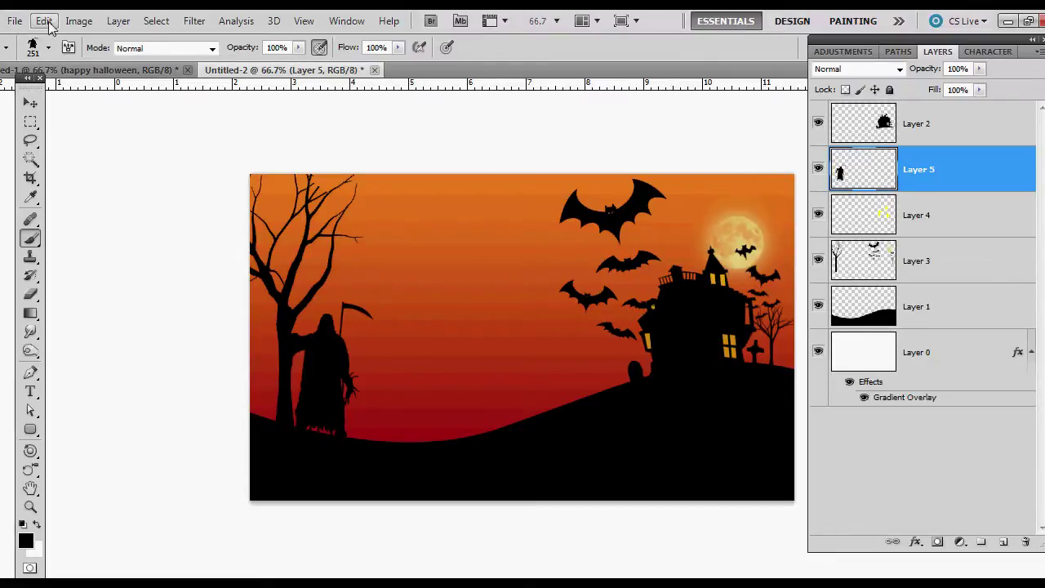
Pick the 1640 figure brush at 60 px and test-stamp it near the house.
left_click(33, 47)
left_click(131, 262)
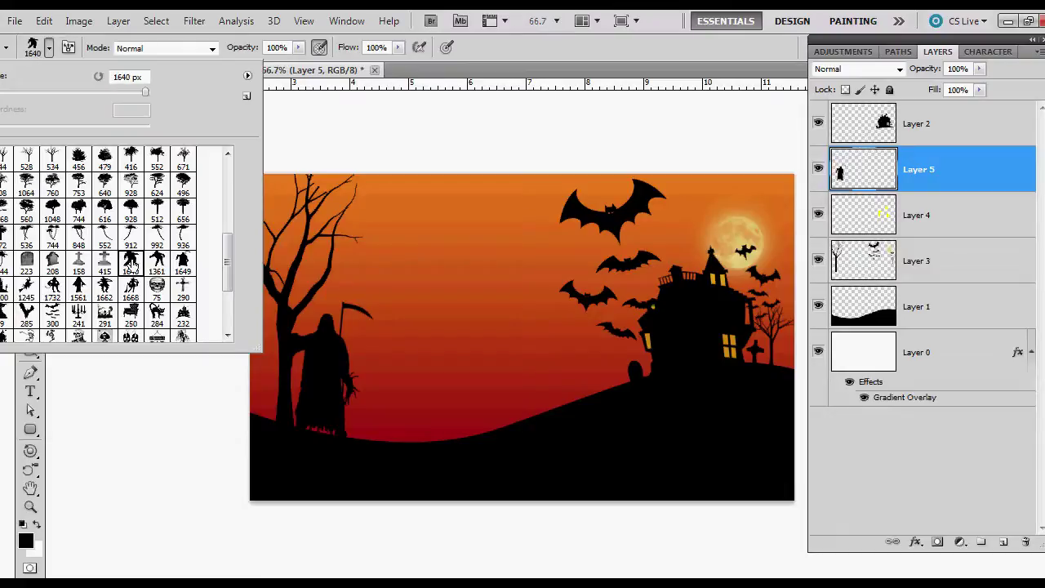
left_click(685, 47)
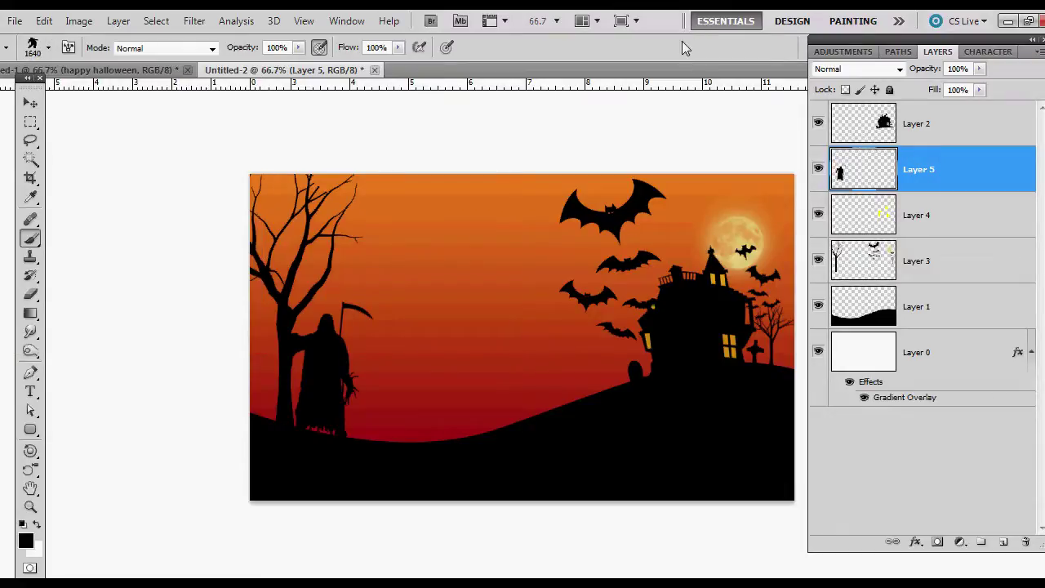
key("bracketleft")
key("bracketleft")
key("bracketleft")
key("bracketleft")
key("bracketleft")
key("bracketleft")
key("bracketleft")
key("bracketleft")
key("bracketleft")
key("bracketleft")
key("bracketleft")
key("bracketleft")
key("bracketleft")
key("bracketleft")
key("bracketleft")
left_click(733, 353)
Flip the brush horizontally, set it to 50 px, and stamp a figure on the roof.
left_click(69, 47)
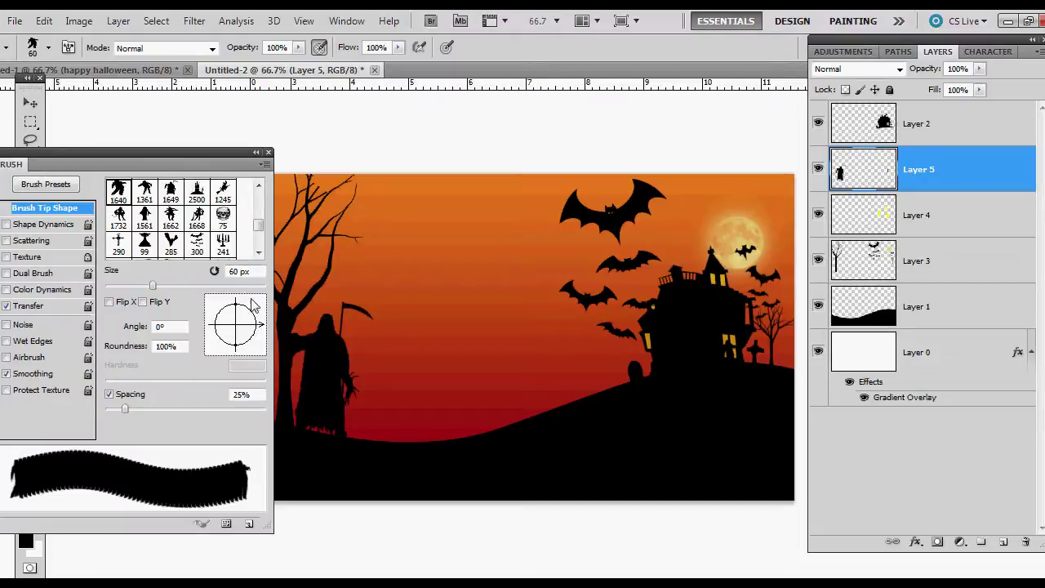
left_click(109, 302)
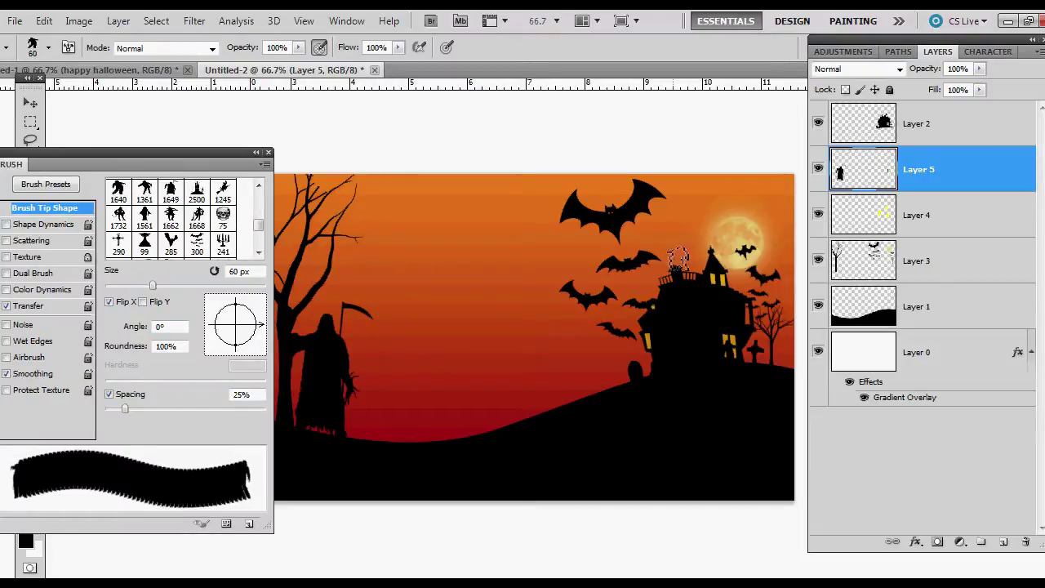
key("bracketleft")
key("bracketleft")
key("bracketleft")
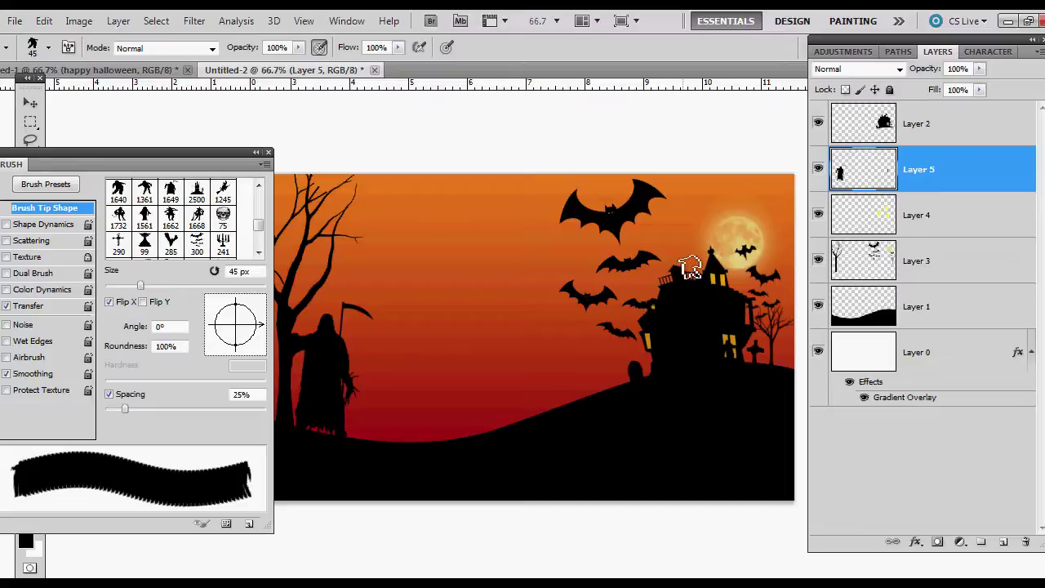
key("bracketright")
left_click(690, 266)
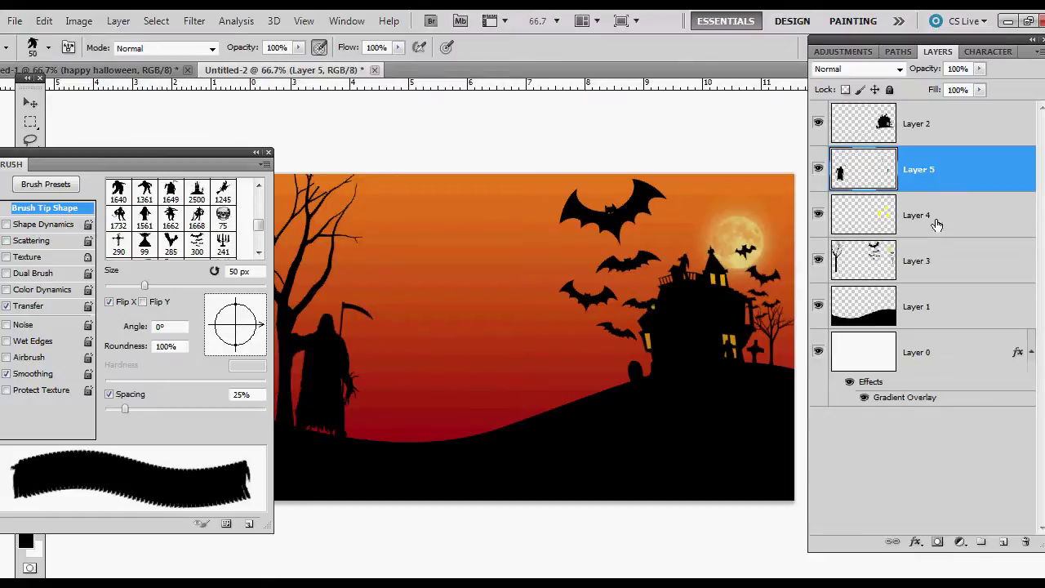
Try a smaller 1245 witch brush near the moon, undo it, and set the brush to 80 px.
left_click(226, 193)
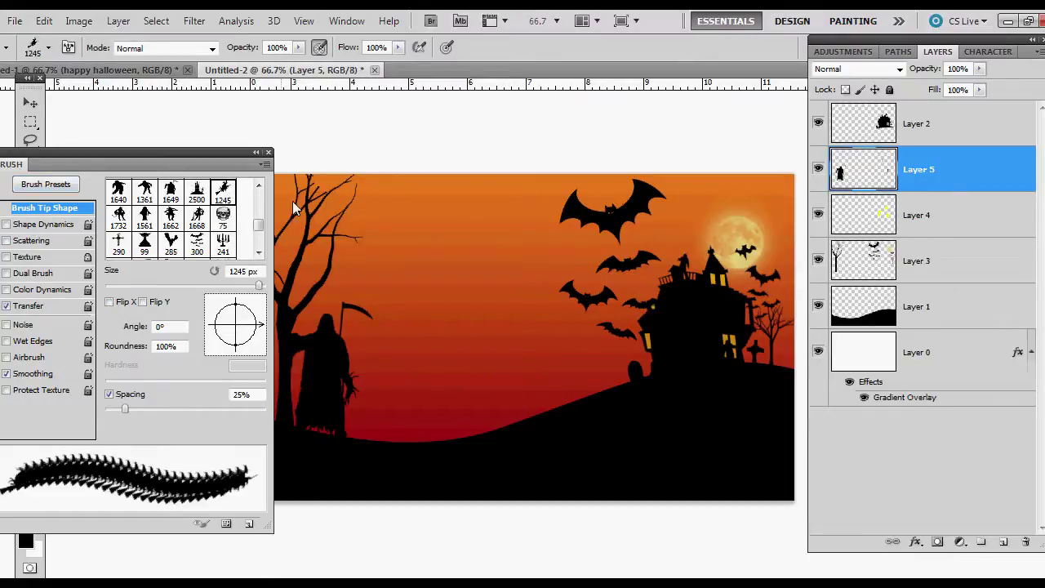
key("bracketleft")
key("bracketleft")
key("bracketleft")
key("bracketleft")
key("bracketleft")
key("bracketleft")
key("bracketleft")
key("bracketleft")
key("bracketleft")
key("bracketleft")
key("bracketleft")
key("bracketleft")
key("bracketleft")
key("bracketleft")
key("bracketleft")
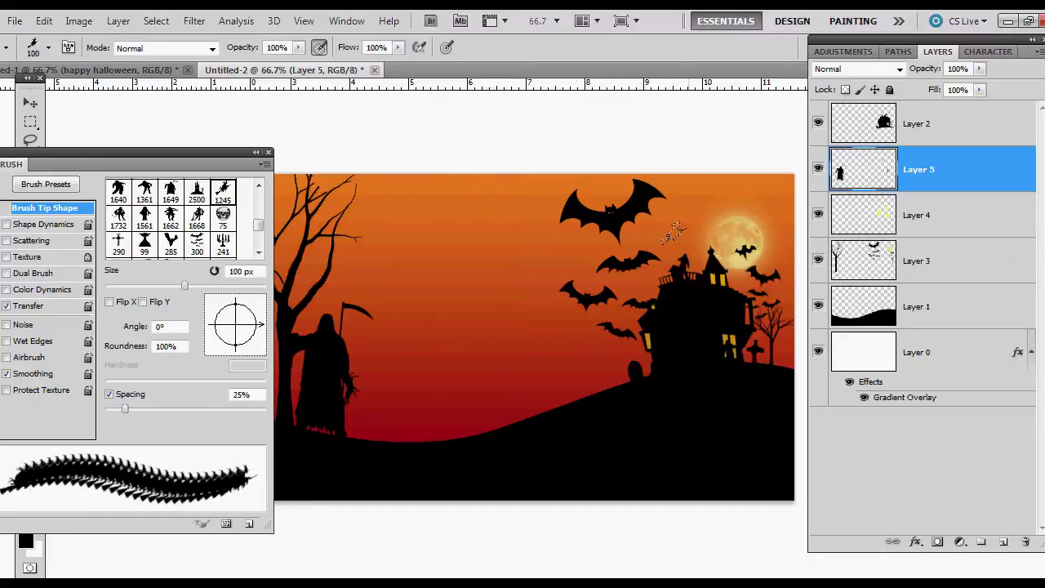
left_click(697, 228)
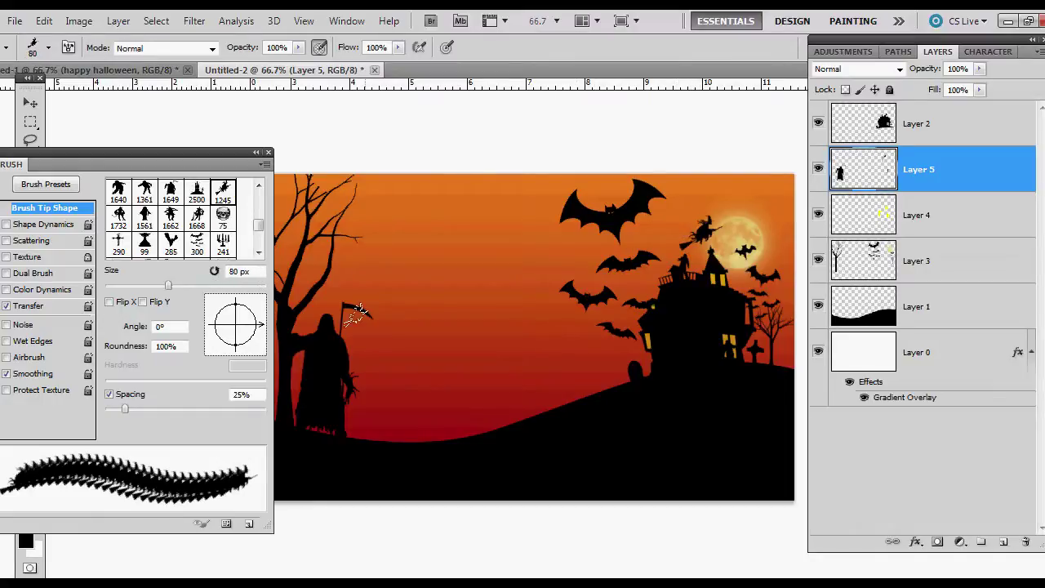
key("ctrl+z")
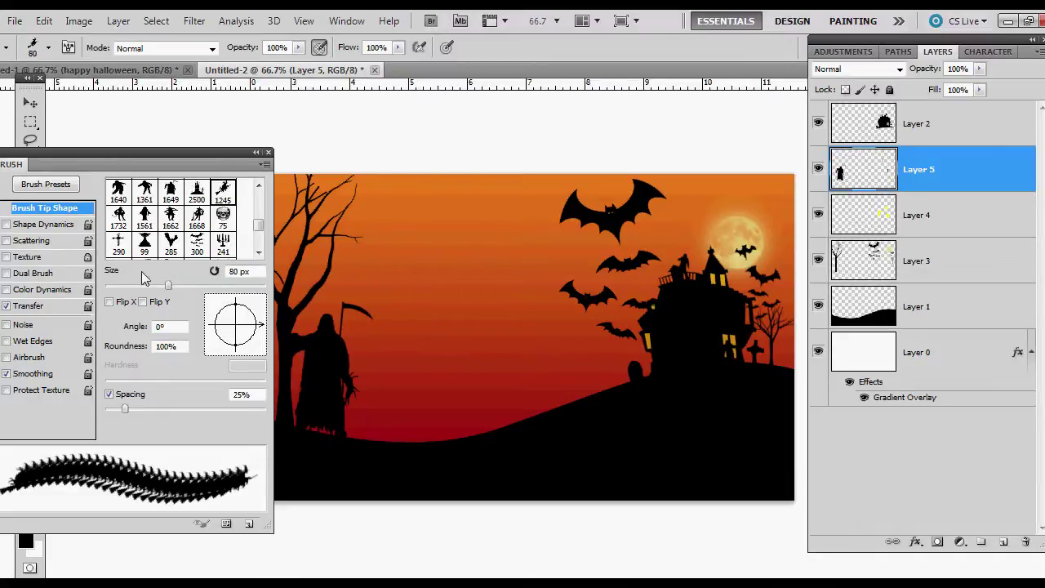
left_click_drag(260, 233, 260, 225)
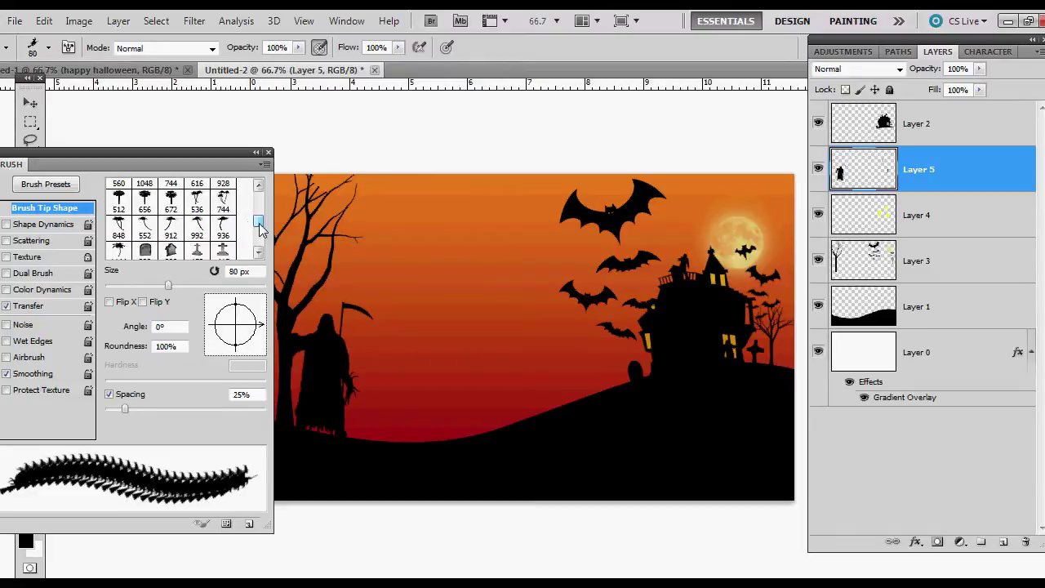
Stamp a 90 px cross gravestone (brush 158) on the hill, then select Layer 2.
left_click(197, 252)
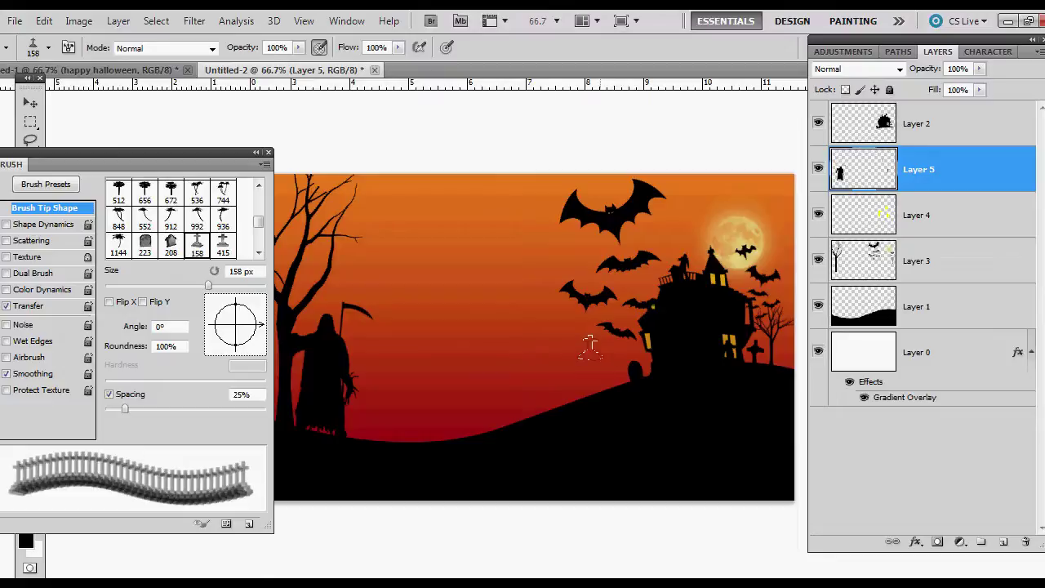
key("bracketleft")
key("bracketleft")
key("bracketleft")
key("bracketleft")
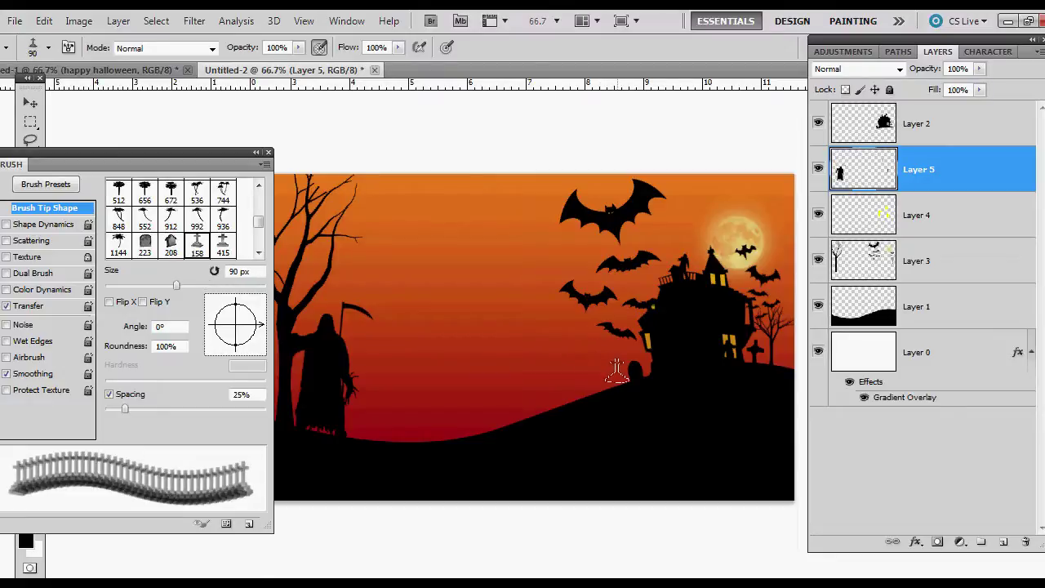
left_click(615, 369)
left_click(903, 137)
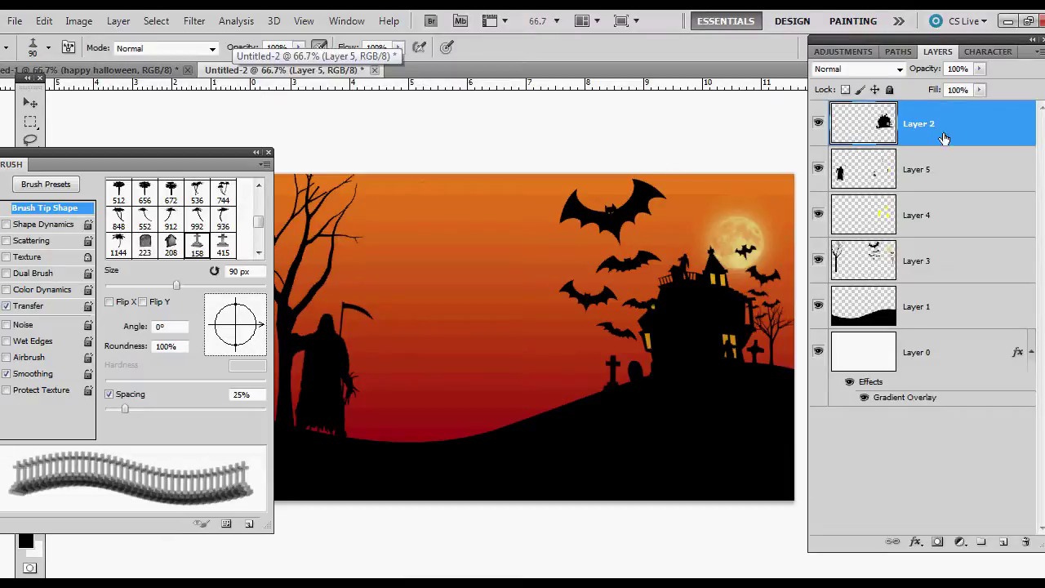
Start a text line on the hill and set its colour to a dark red sampled from the sky.
left_click(266, 152)
key("t")
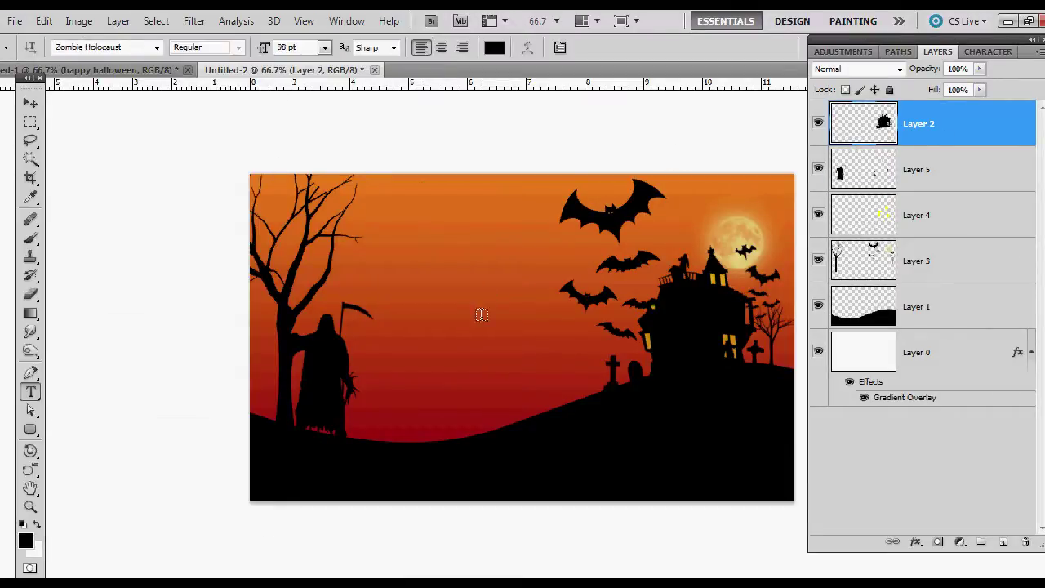
left_click(552, 452)
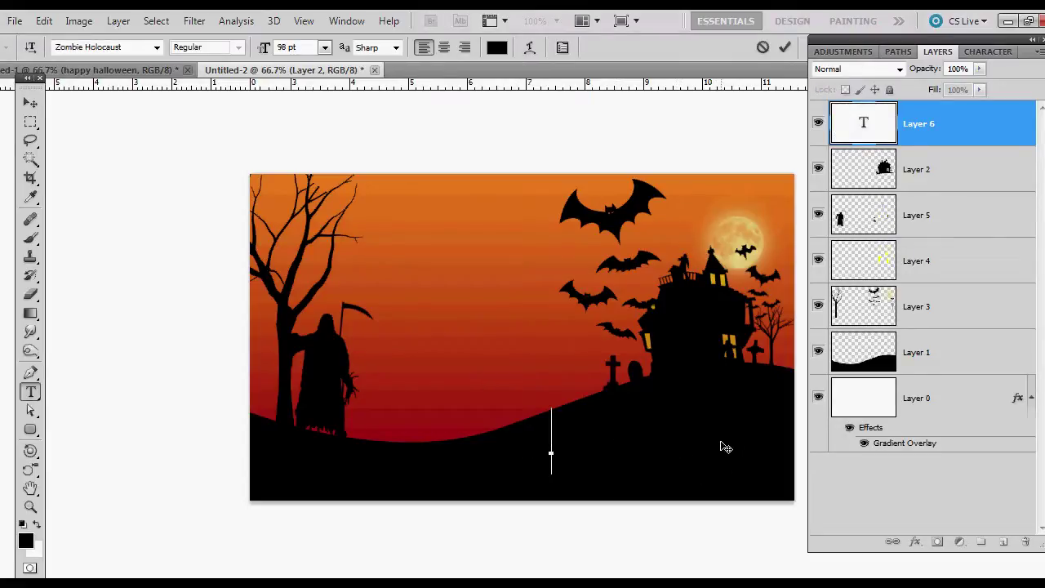
type("H")
left_click(505, 47)
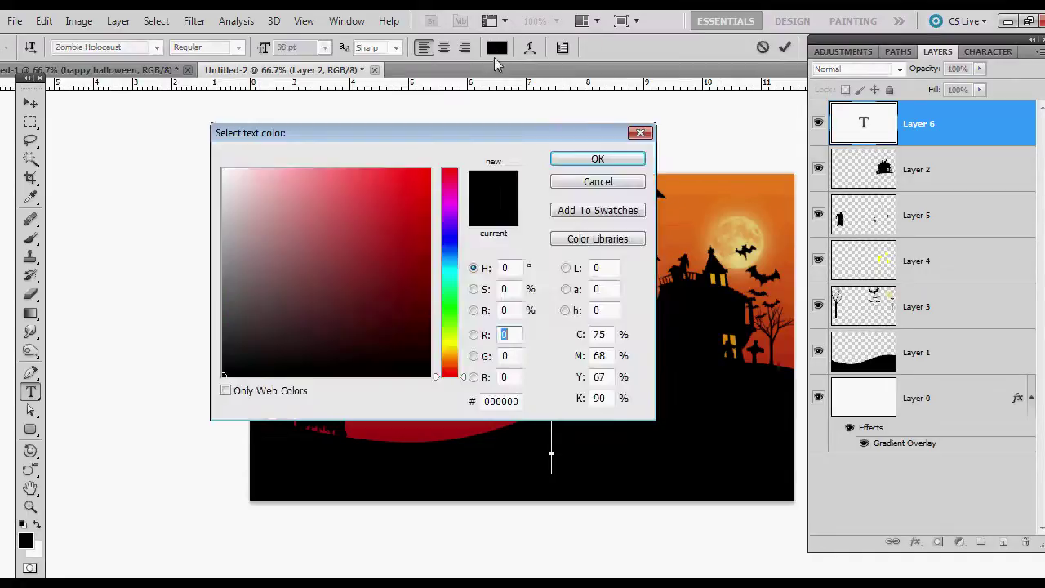
left_click(438, 431)
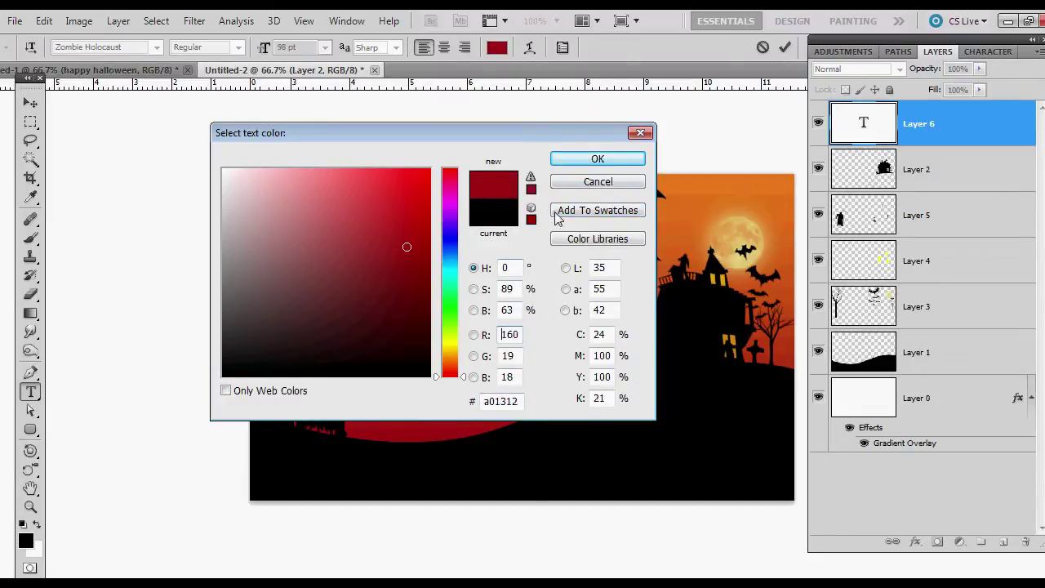
left_click(595, 161)
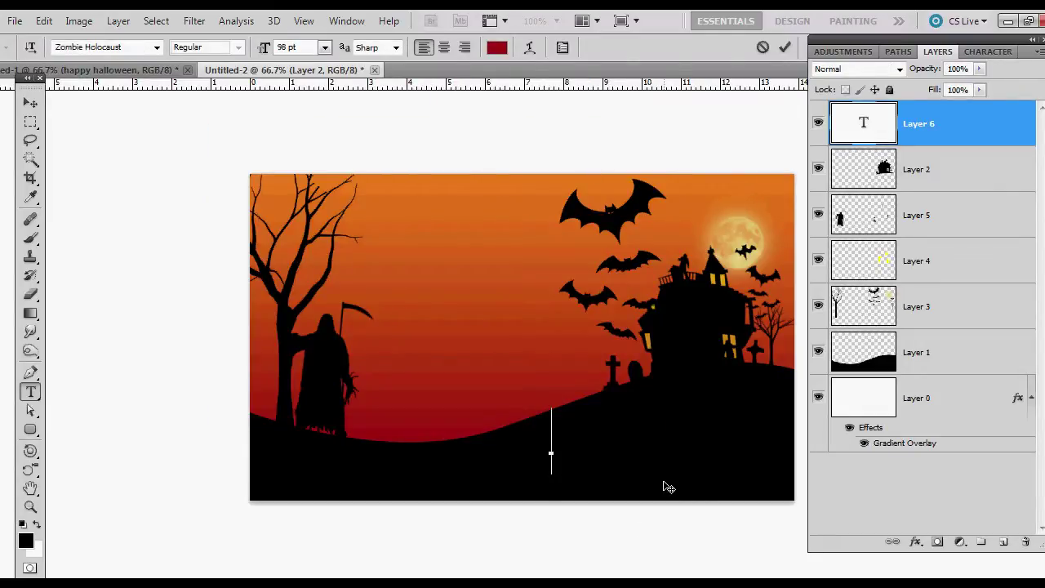
Type HAPPY HALLOWEEN at 81 pt in a brighter red and commit the text.
type("HAPPY")
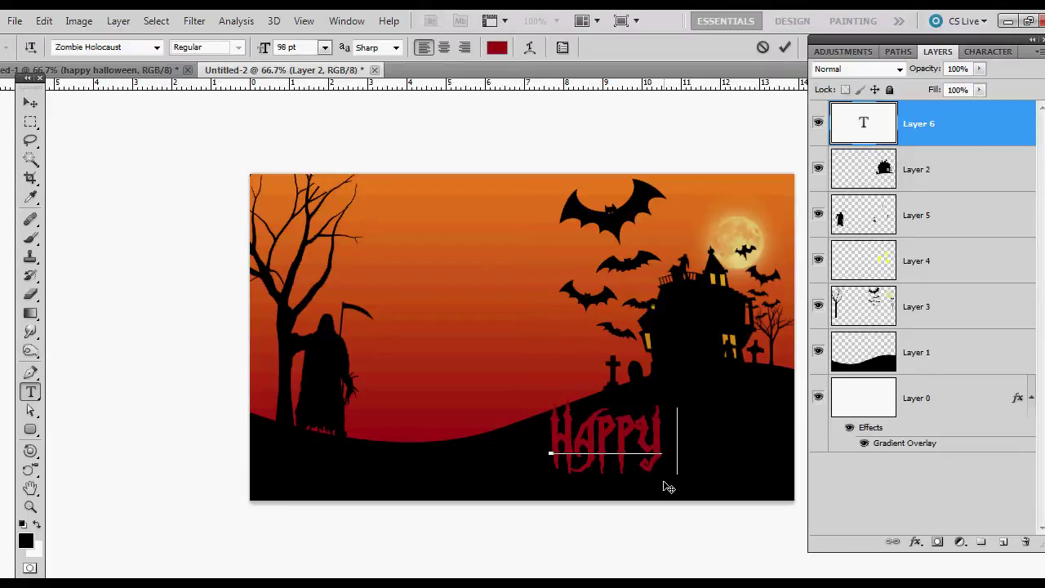
type(" HALLOW")
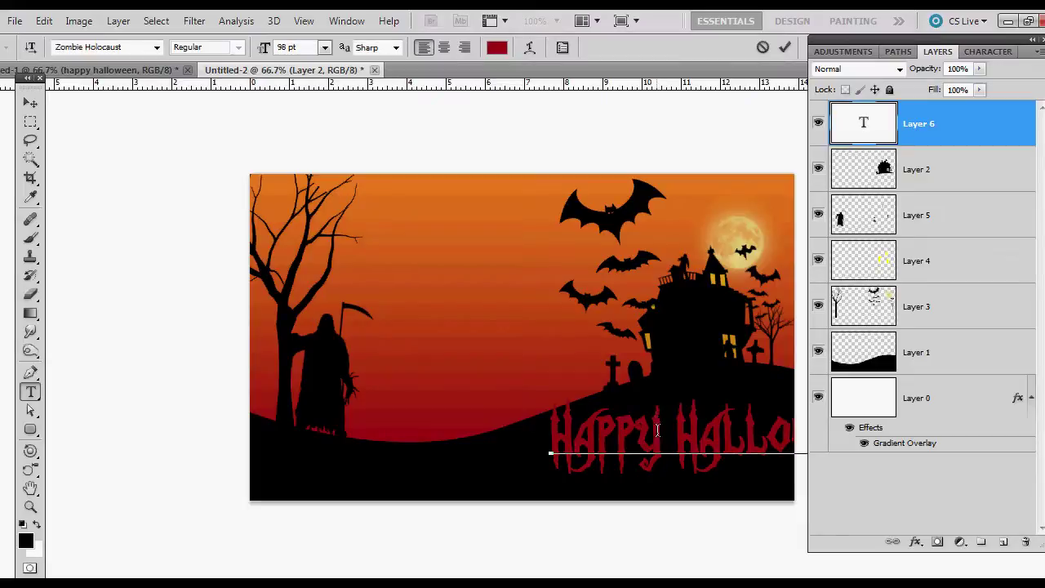
key("ctrl+a")
mouse_move(262, 48)
left_mouse_down()
mouse_move(254, 62)
mouse_move(254, 51)
left_mouse_up()
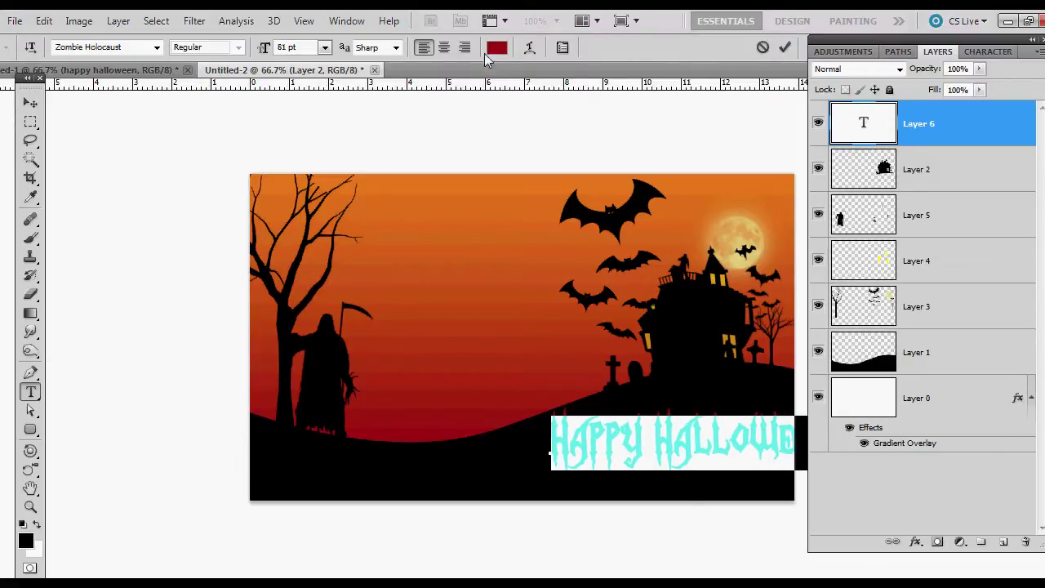
left_click(489, 52)
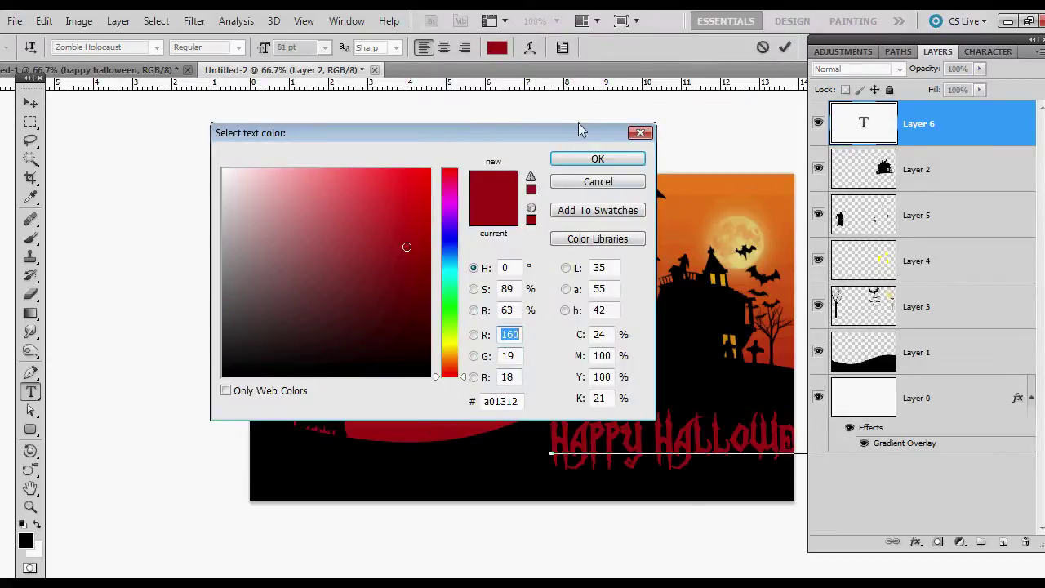
left_click_drag(580, 130, 401, 141)
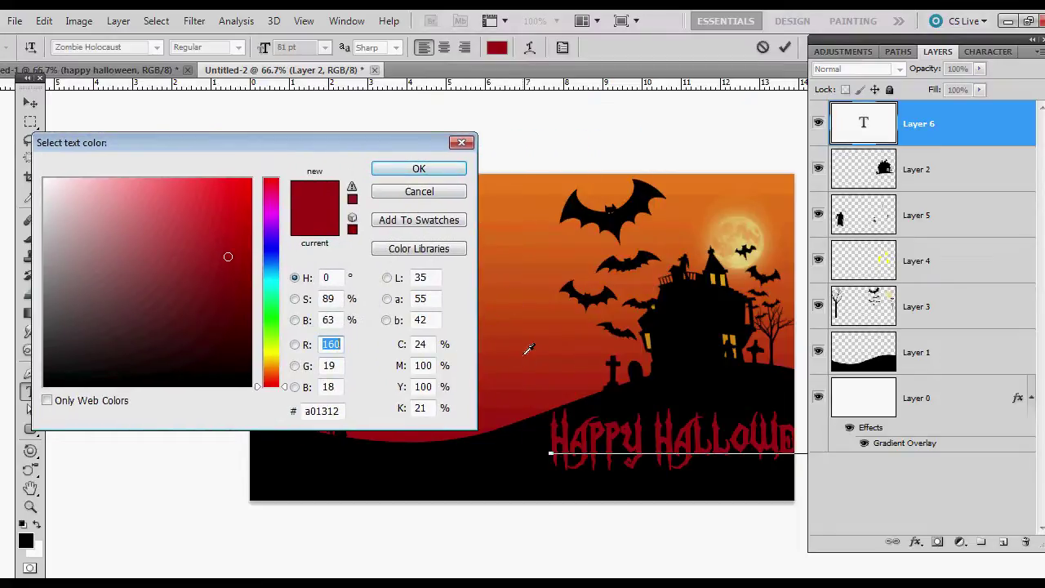
left_click(436, 169)
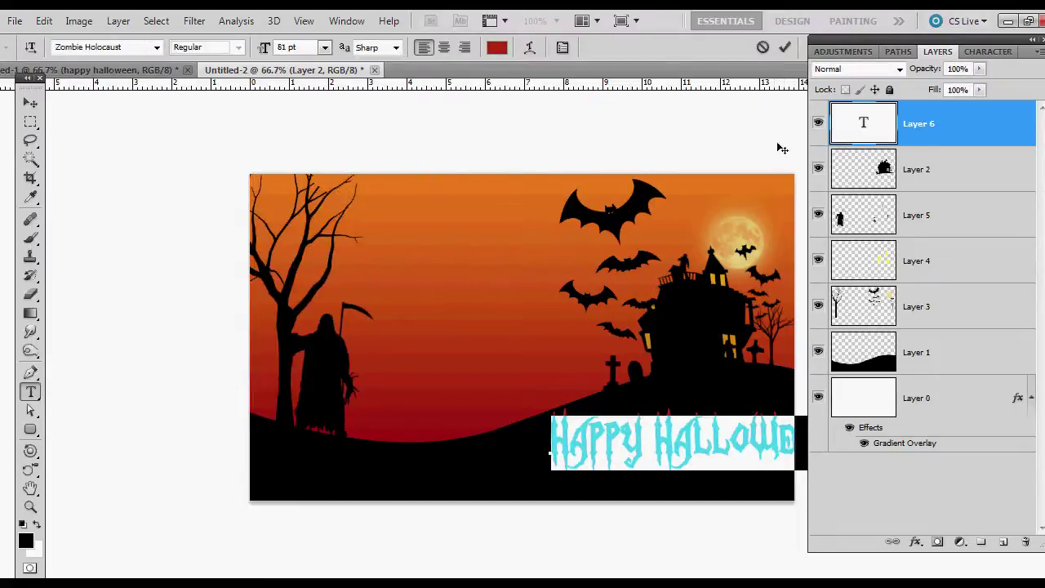
left_click(785, 46)
left_click_drag(690, 462, 644, 481)
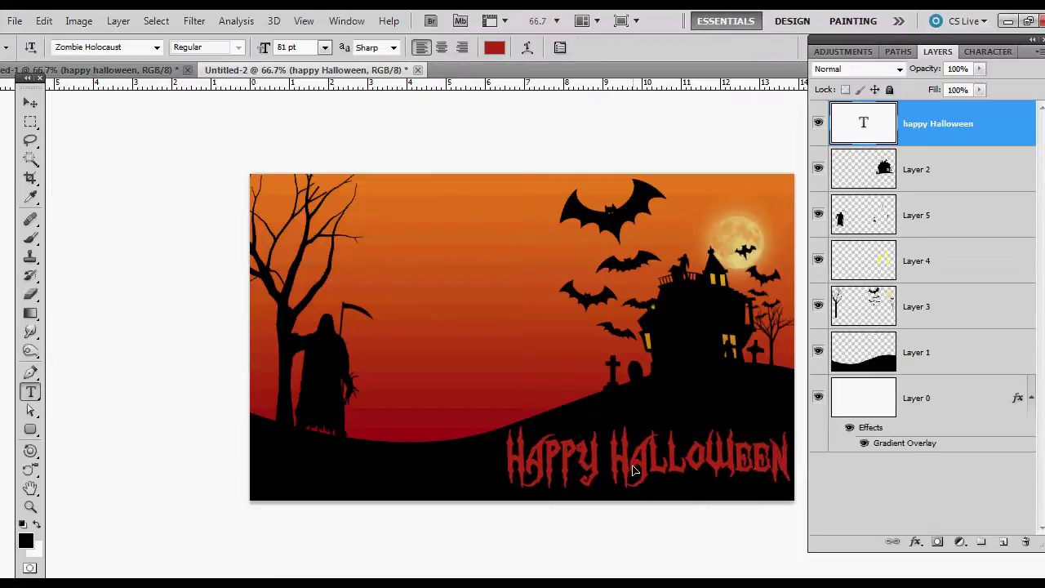